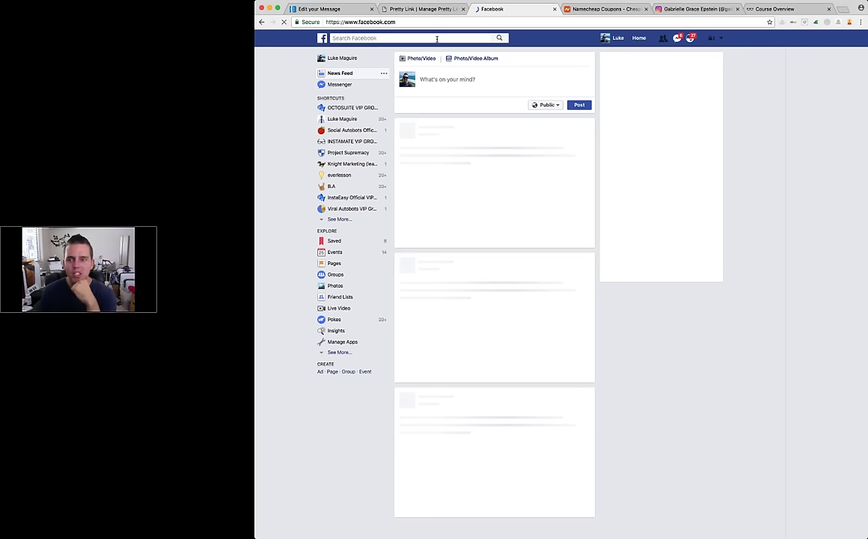
Step: Search for 'super retro', open the Super Retro page and view its SNES cartridge photo
click(437, 39)
text(super retro)
key(Return)
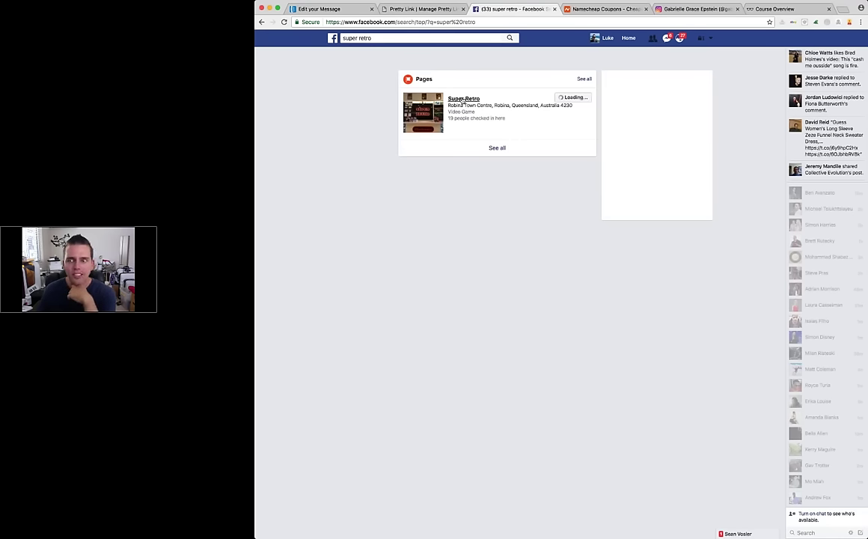
click(463, 100)
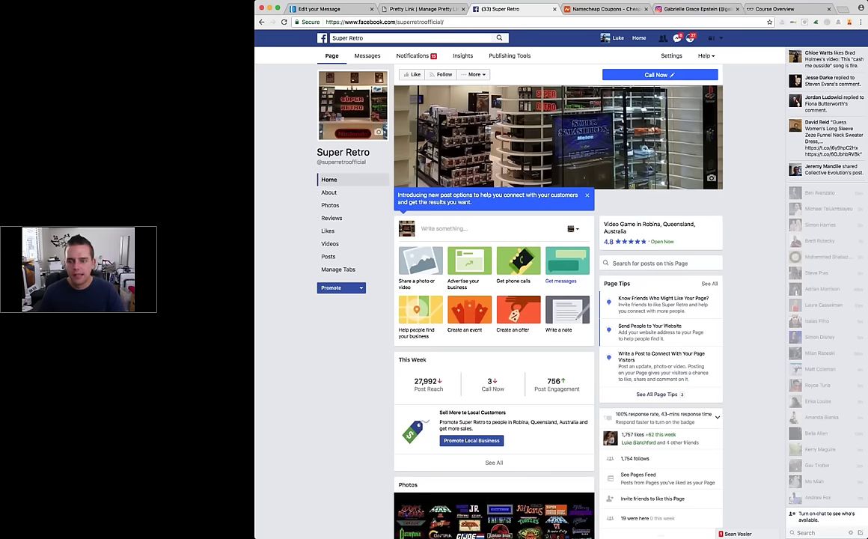
scroll(494, 299, down, 3)
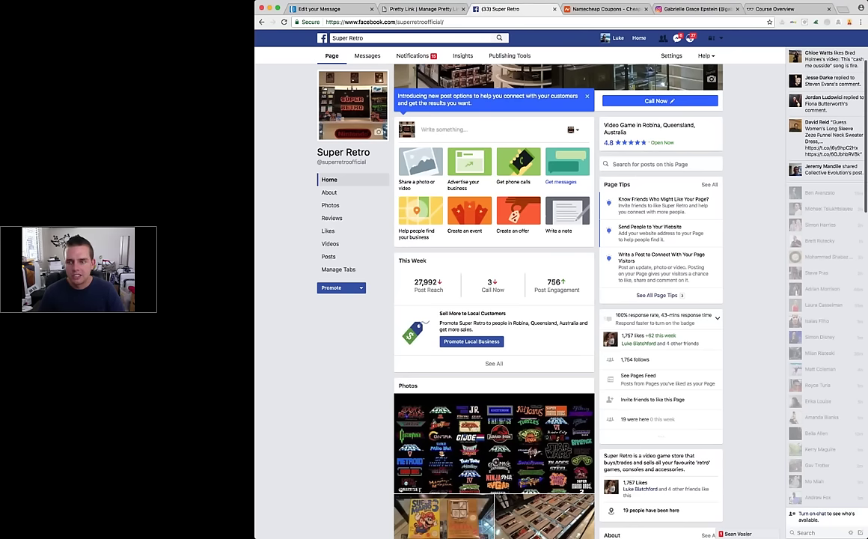
click(542, 514)
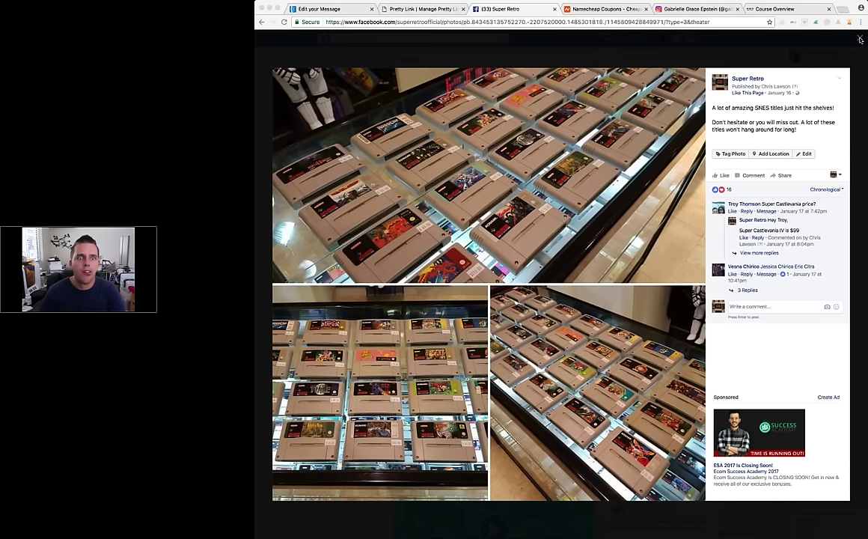
Step: Close the SNES cartridge photo, browse Super Retro's All Videos section, then go Home
click(860, 40)
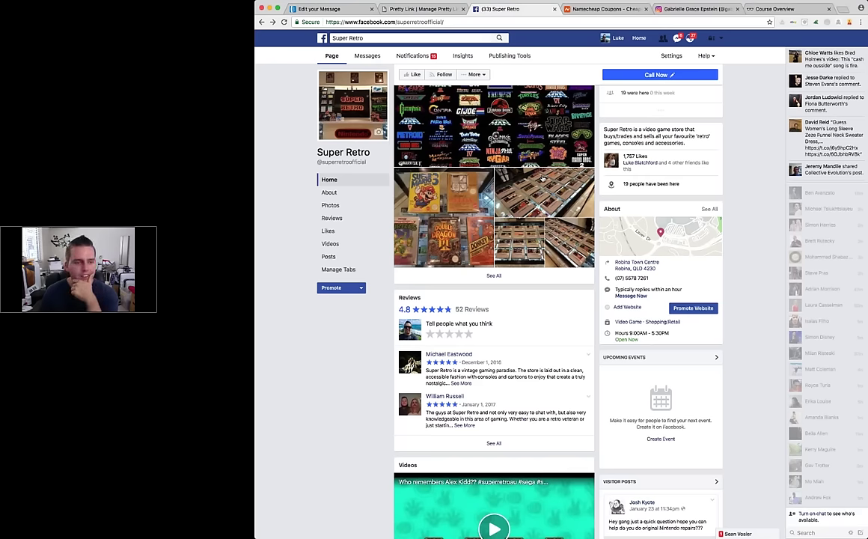
scroll(543, 178, down, 1)
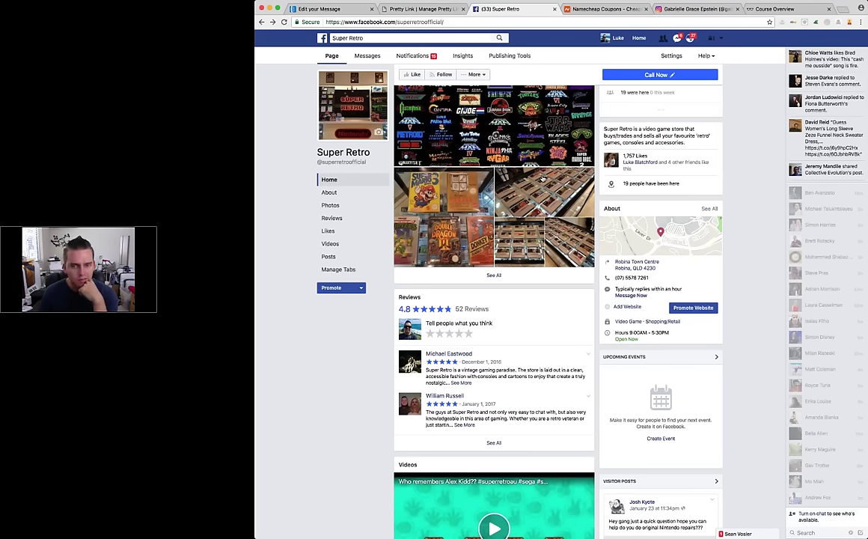
scroll(546, 158, up, 5)
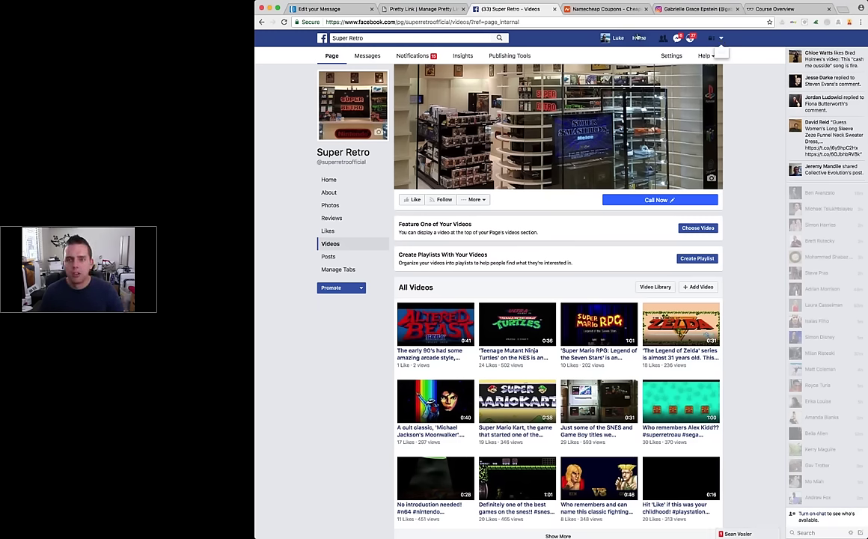
click(638, 38)
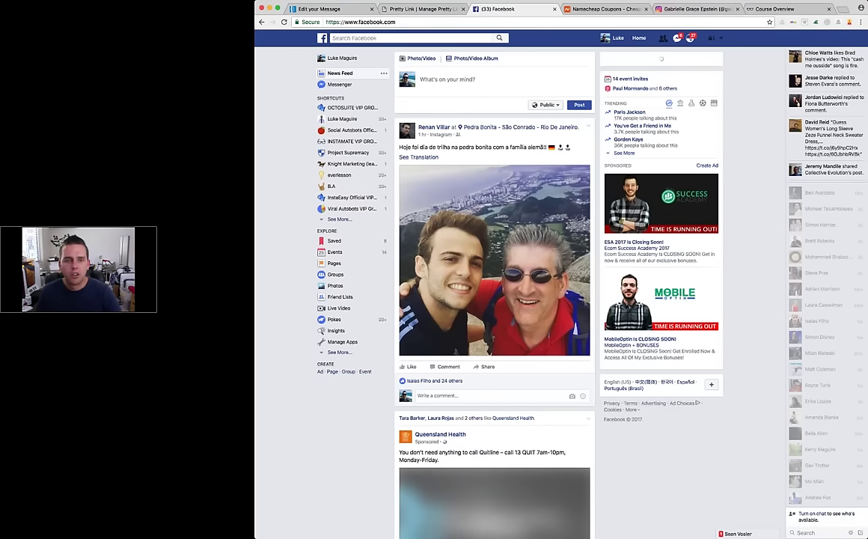
key(super+f)
text(ads manage)
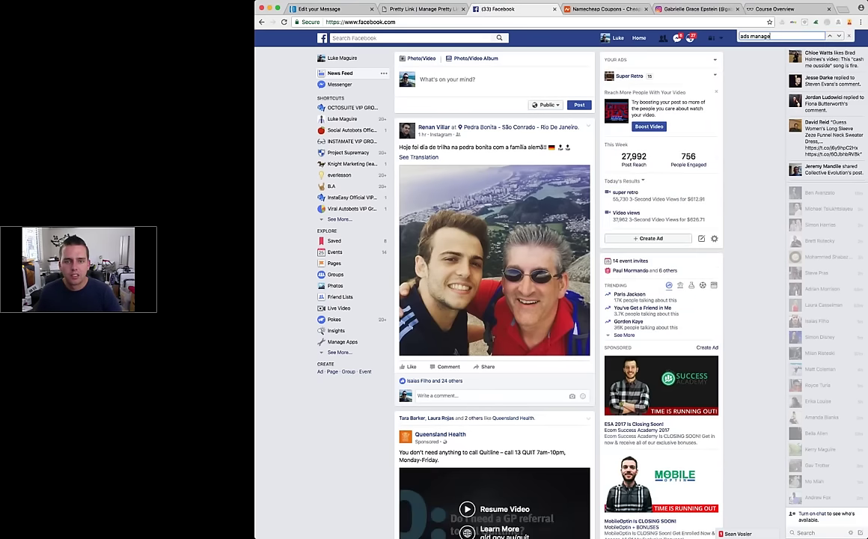
key(Escape)
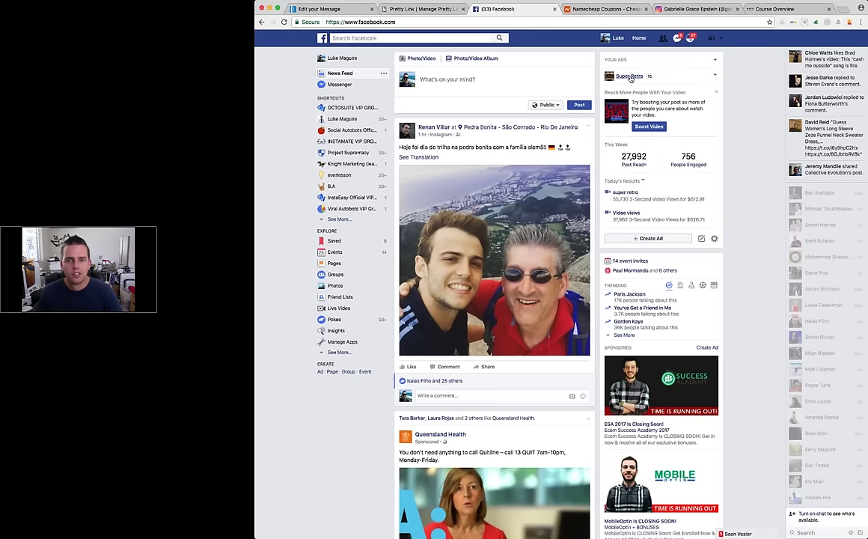
click(628, 76)
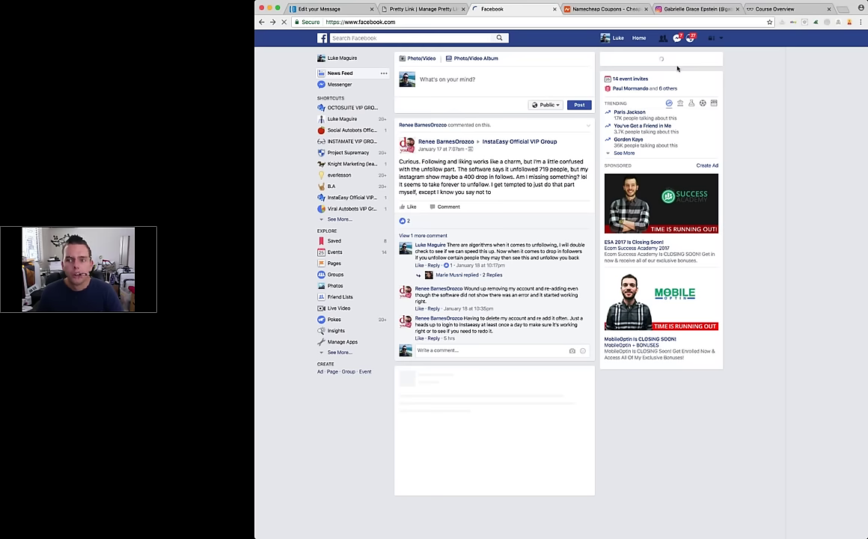
click(714, 76)
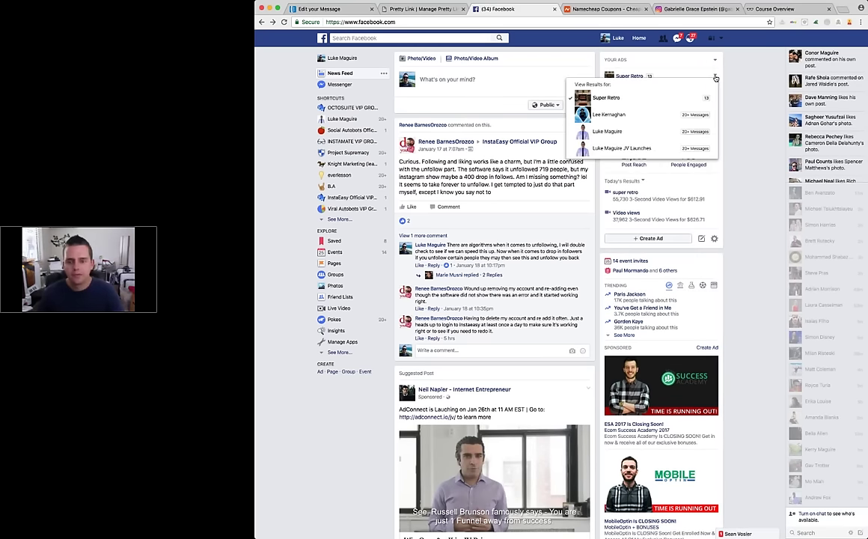
Step: Switch to Super Retro and open the post behind a video-like notification
click(606, 97)
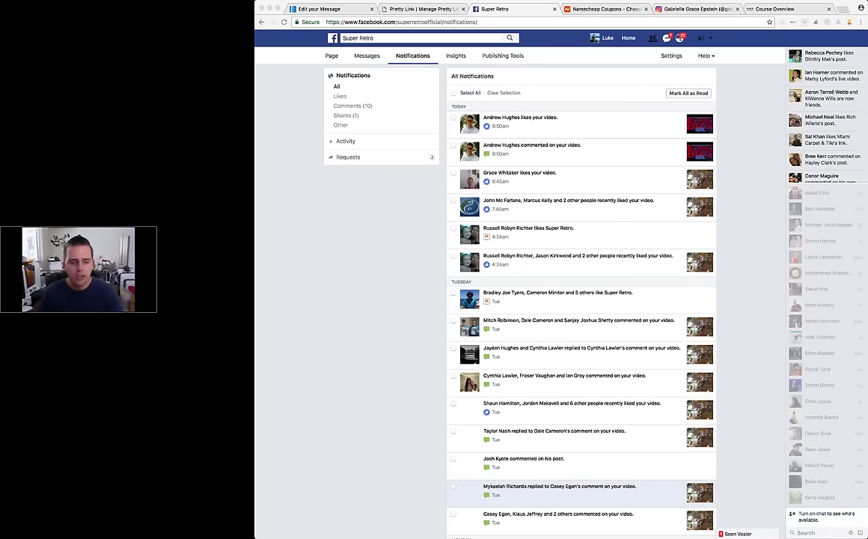
click(625, 180)
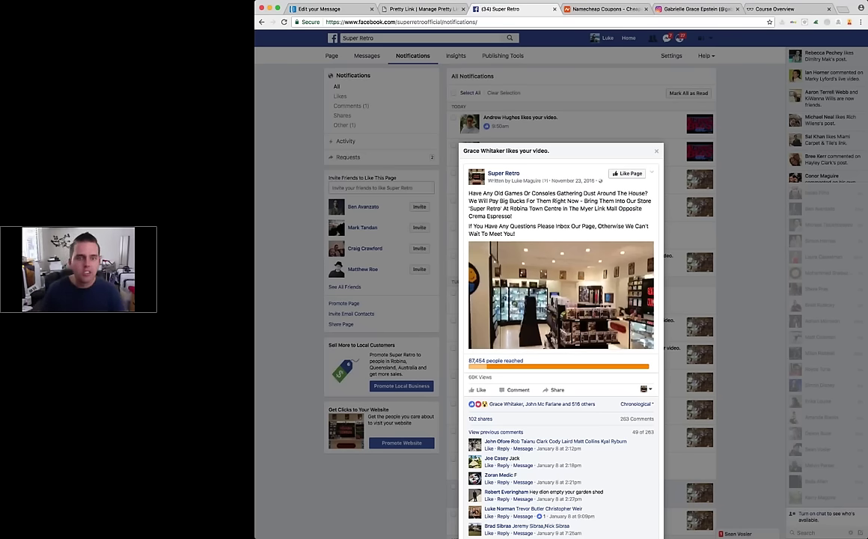
scroll(561, 299, down, 3)
scroll(561, 299, up, 3)
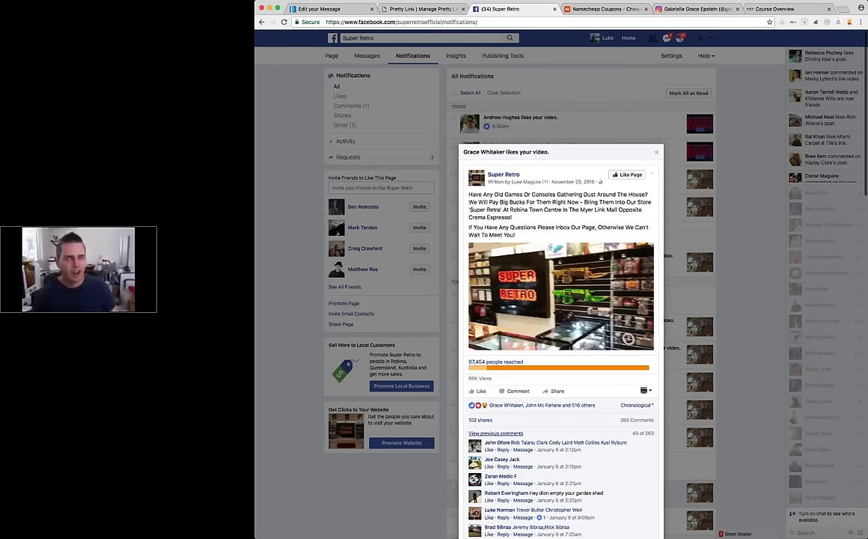
Step: Play the shop video that reached 87,454 people, then return to the News Feed
click(496, 433)
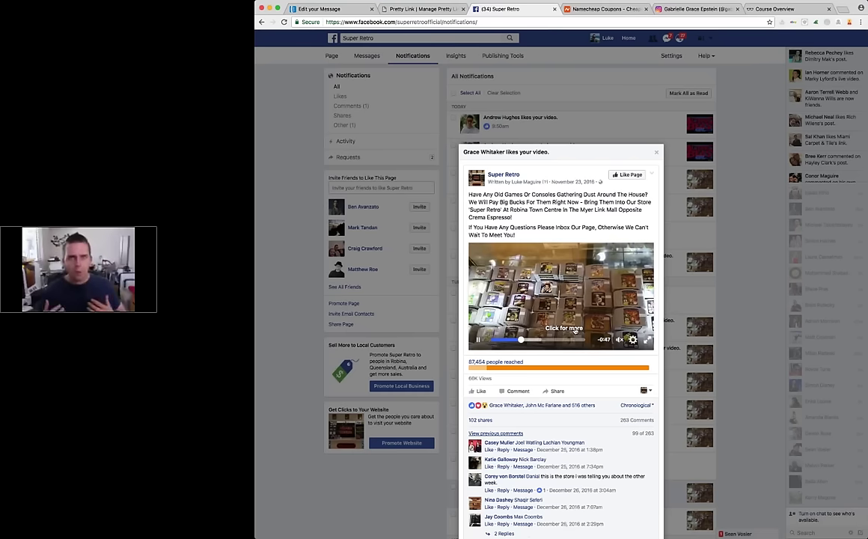
scroll(575, 329, down, 3)
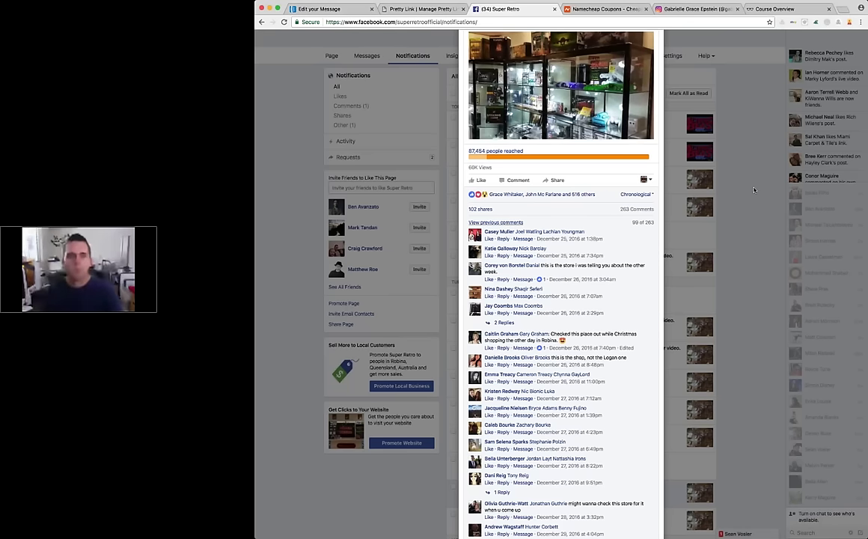
scroll(753, 190, up, 5)
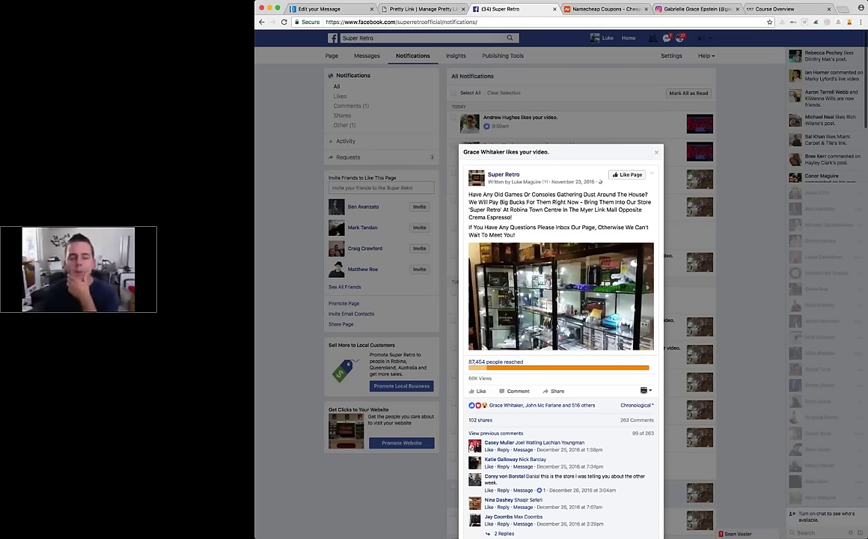
click(627, 38)
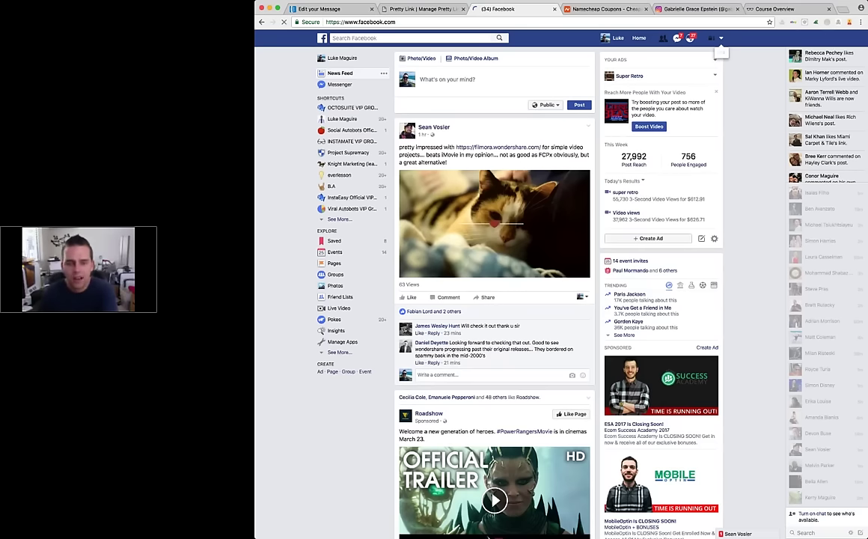
Step: Go to Ads Manager through Manage Ads and open the ad account's overview
click(720, 38)
click(658, 193)
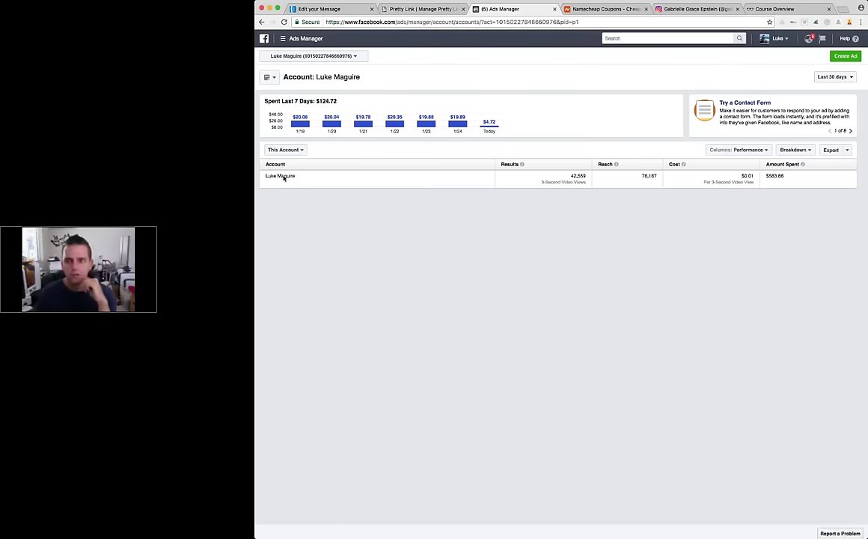
click(283, 176)
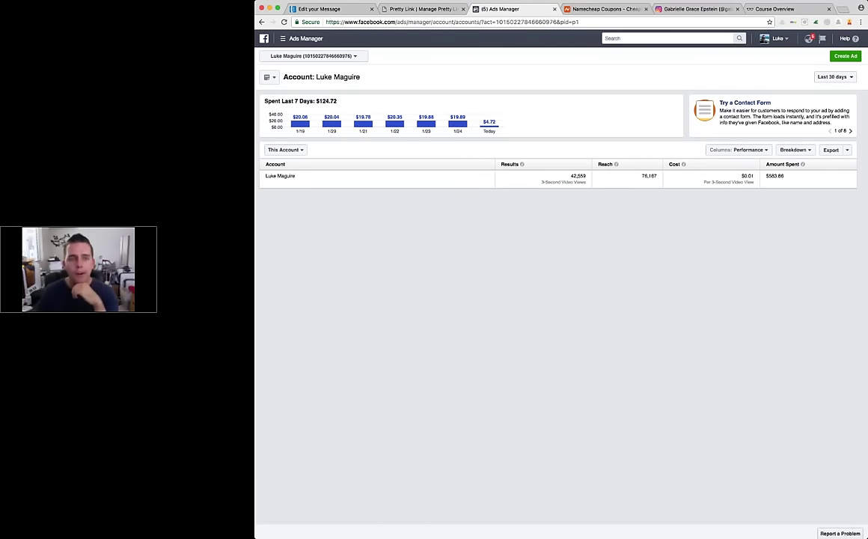
Step: Create a Video views campaign named 'example campaign' and continue to the ad set audience
click(841, 57)
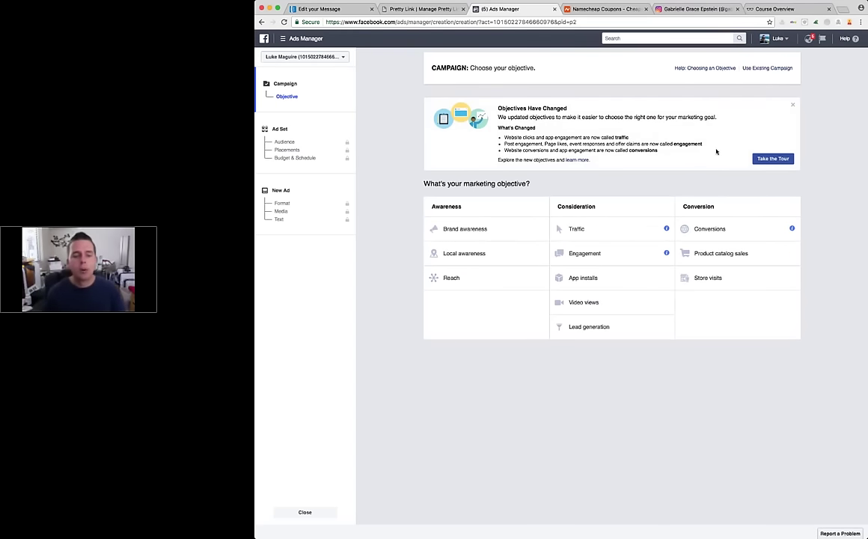
click(585, 303)
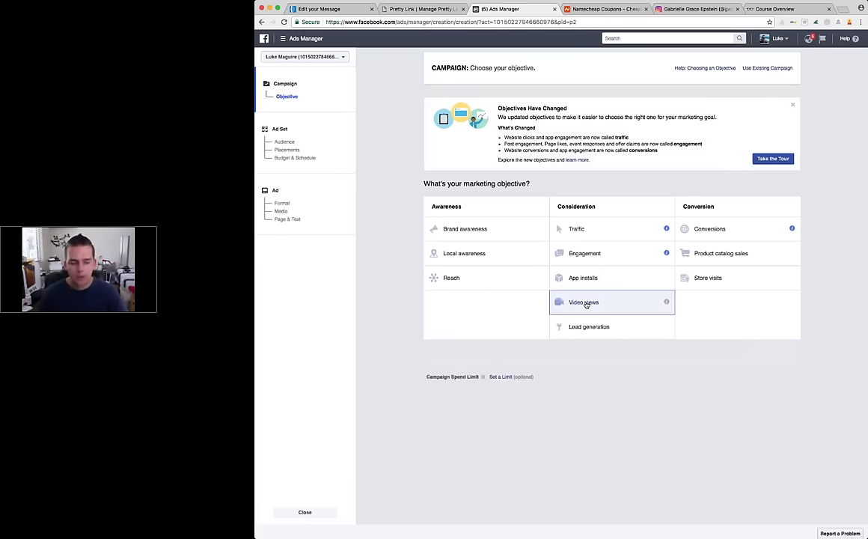
click(586, 303)
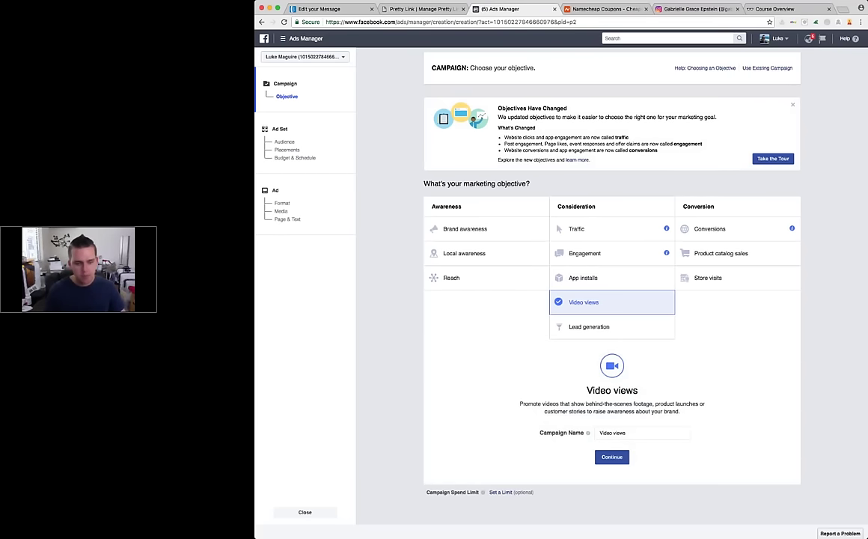
click(642, 432)
text(example campaign)
key(Return)
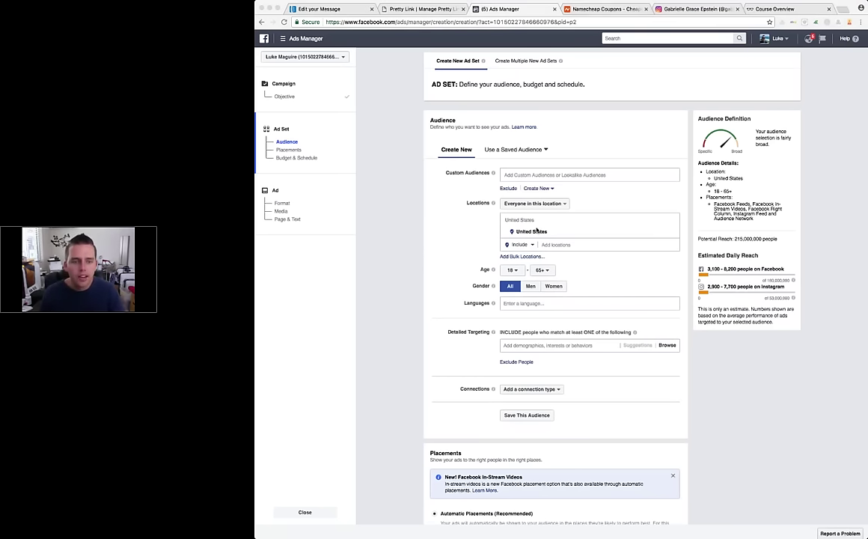
click(568, 230)
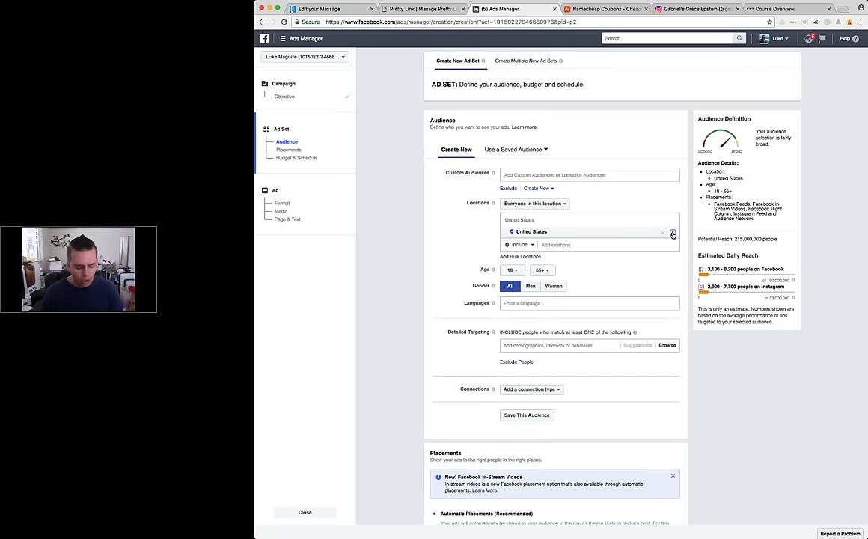
click(672, 233)
click(569, 219)
text(gold coast australia)
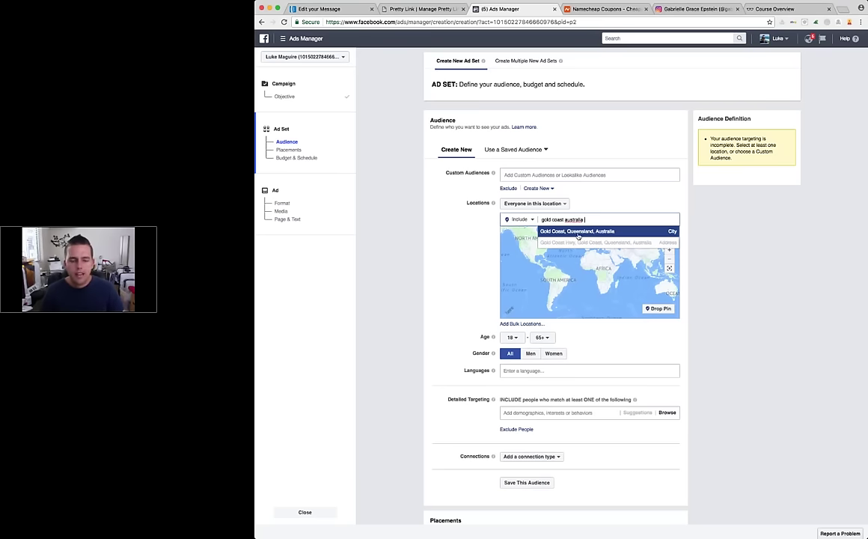
click(578, 232)
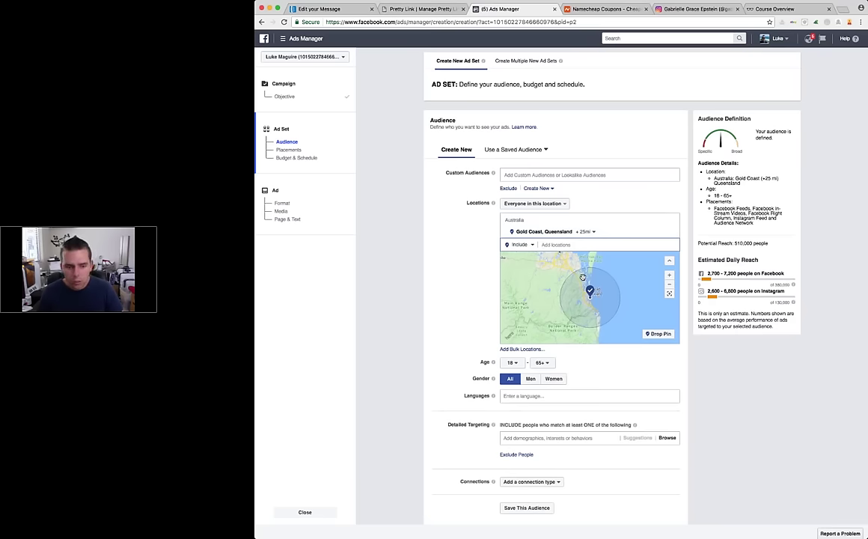
drag(587, 302, 607, 268)
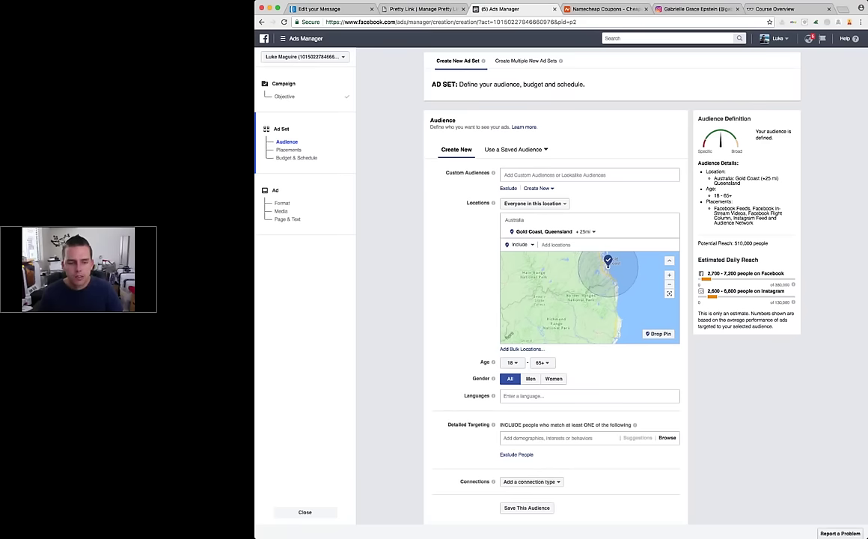
click(607, 265)
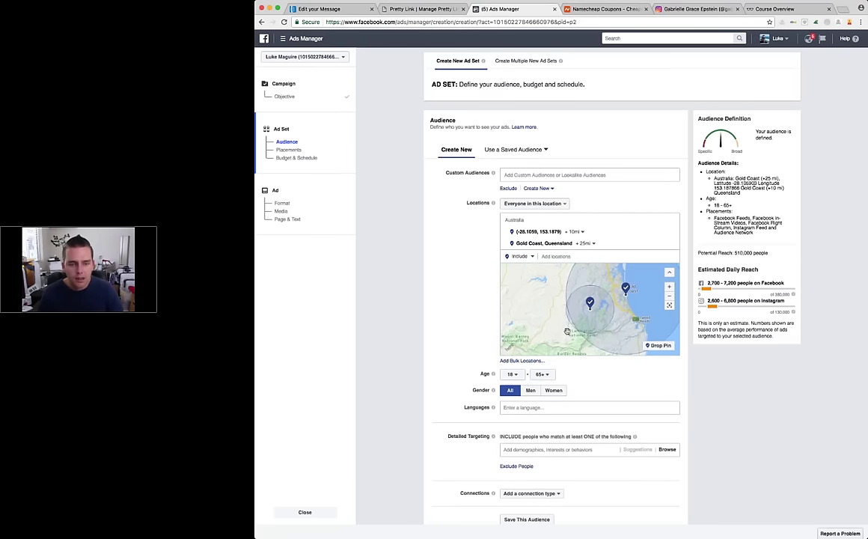
click(574, 231)
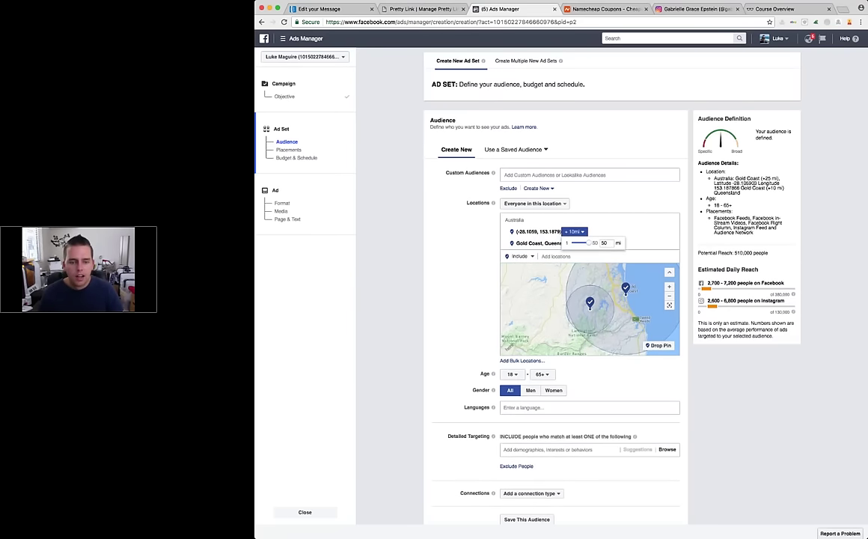
key(Return)
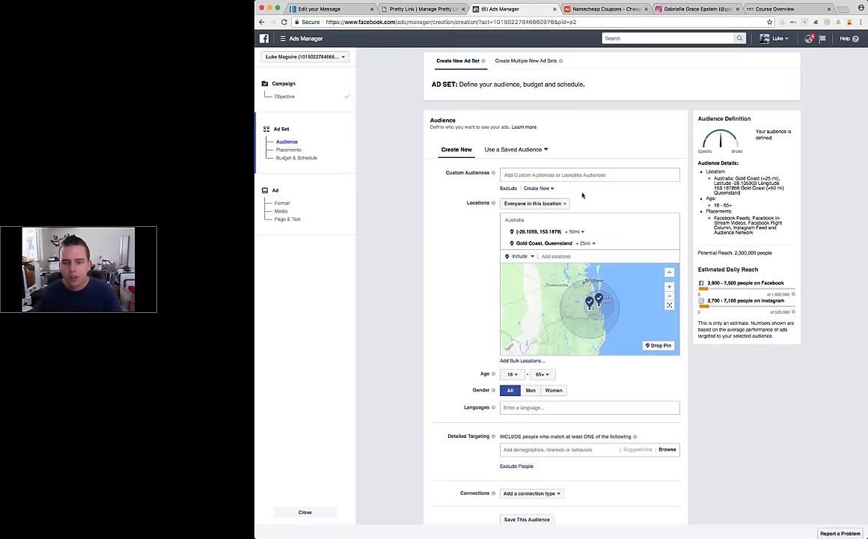
scroll(582, 195, down, 1)
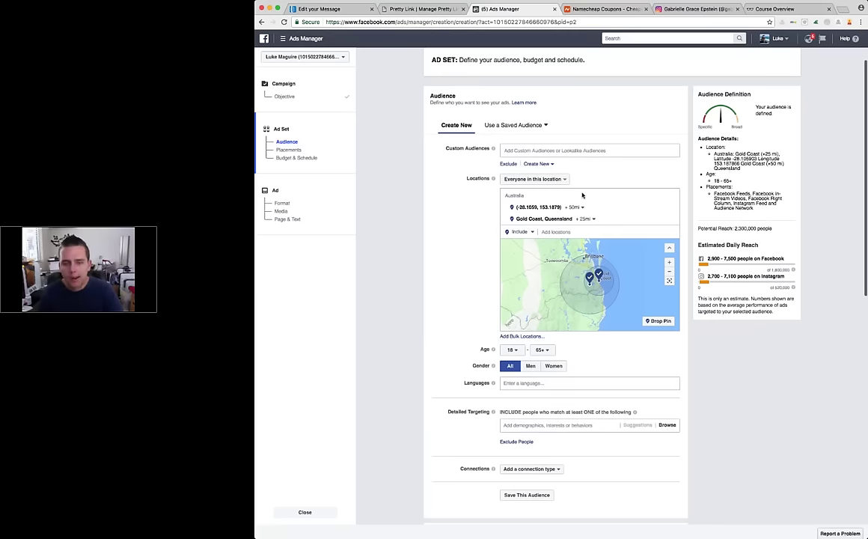
scroll(582, 195, down, 1)
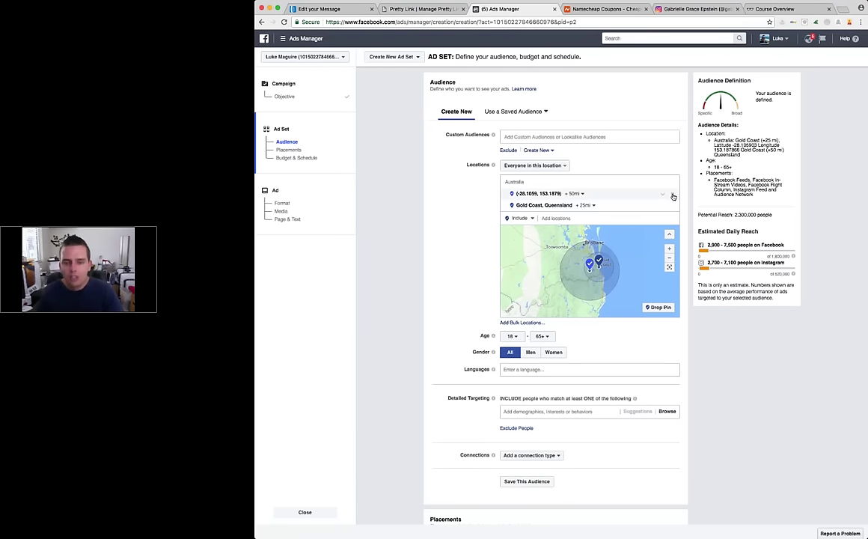
click(672, 194)
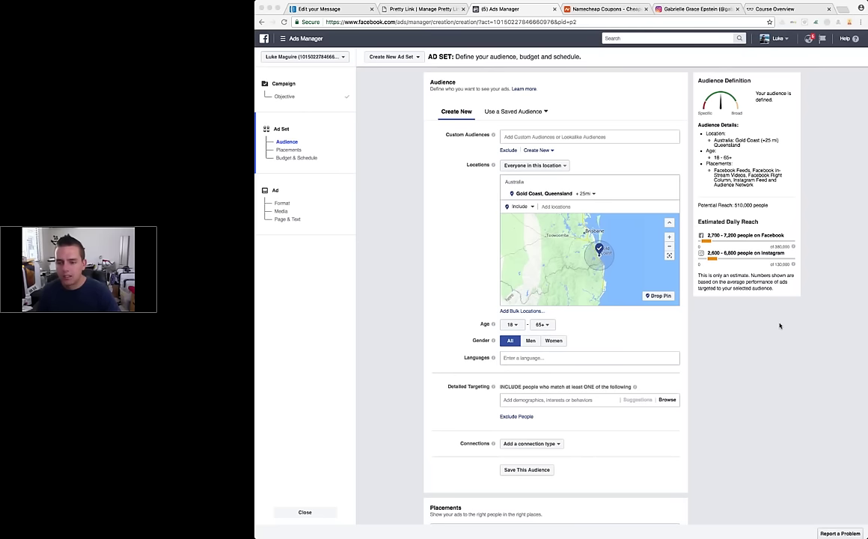
click(457, 249)
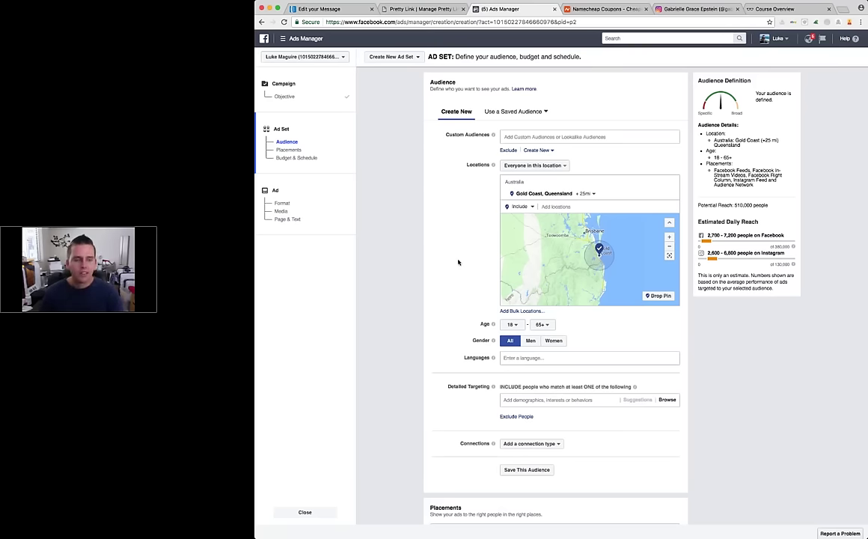
scroll(458, 262, down, 1)
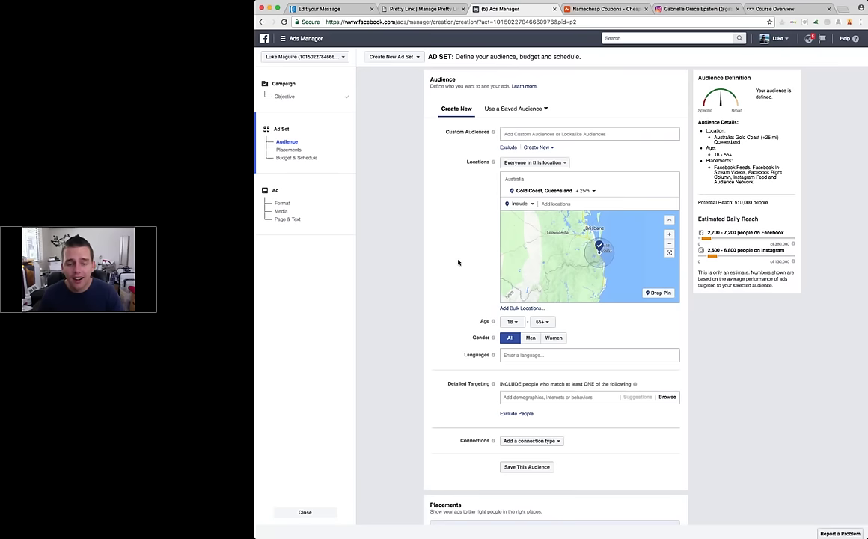
Step: Enter a $5 daily budget under Budget & Schedule and continue to the Ad step
scroll(458, 262, down, 5)
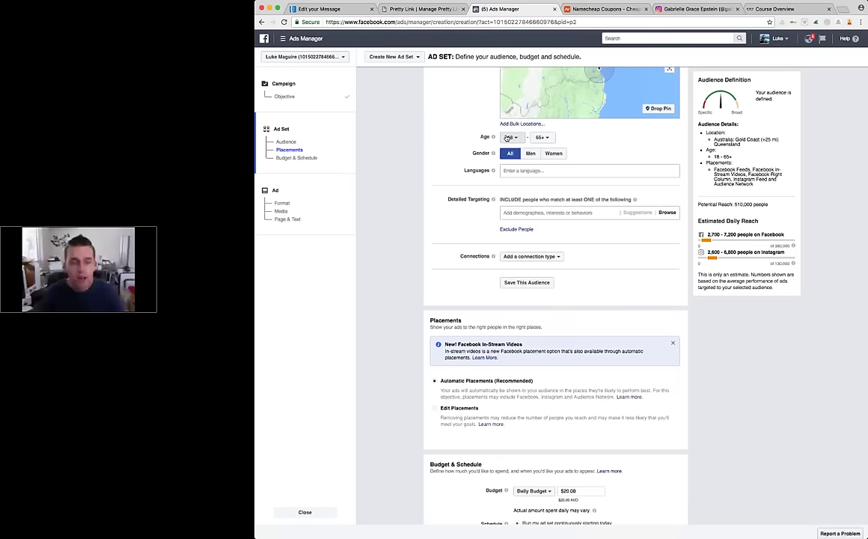
scroll(611, 329, down, 3)
double_click(568, 321)
text(5)
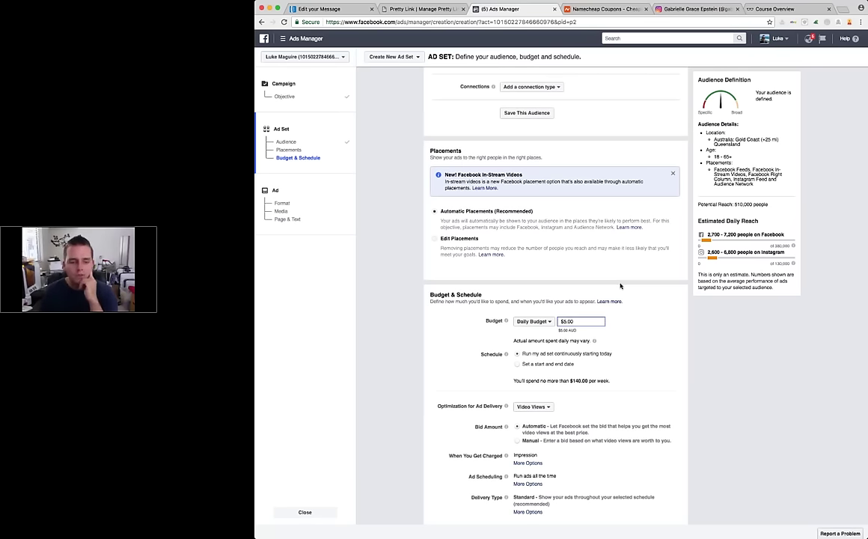
scroll(620, 285, down, 2)
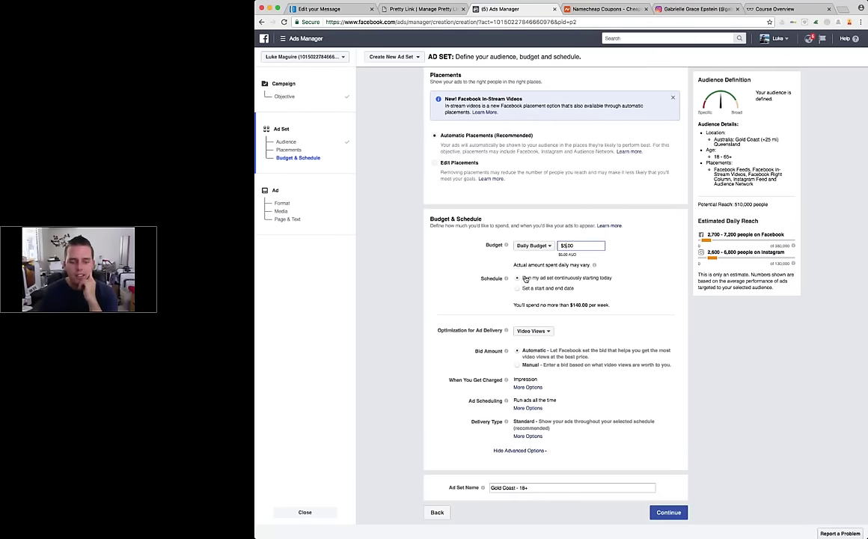
click(661, 512)
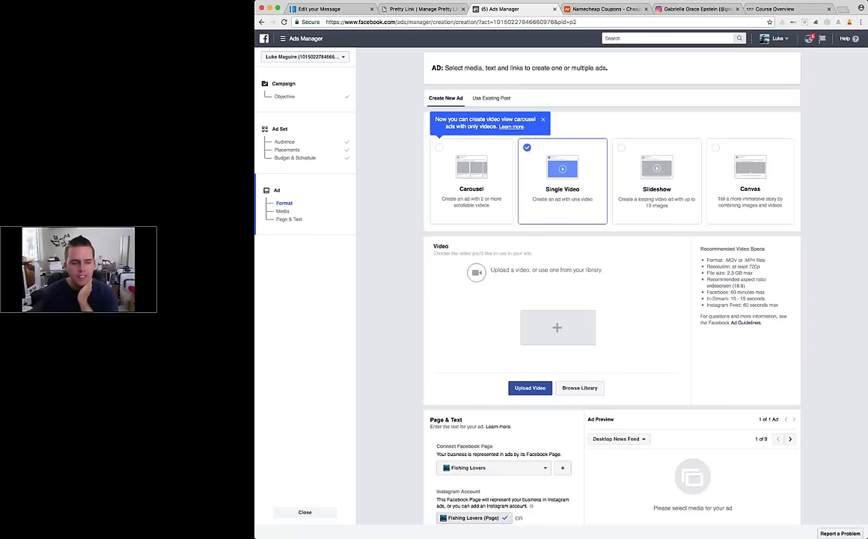
Step: Choose Super Retro from the Connect Facebook Page list as the ad's page
scroll(542, 404, down, 2)
click(542, 404)
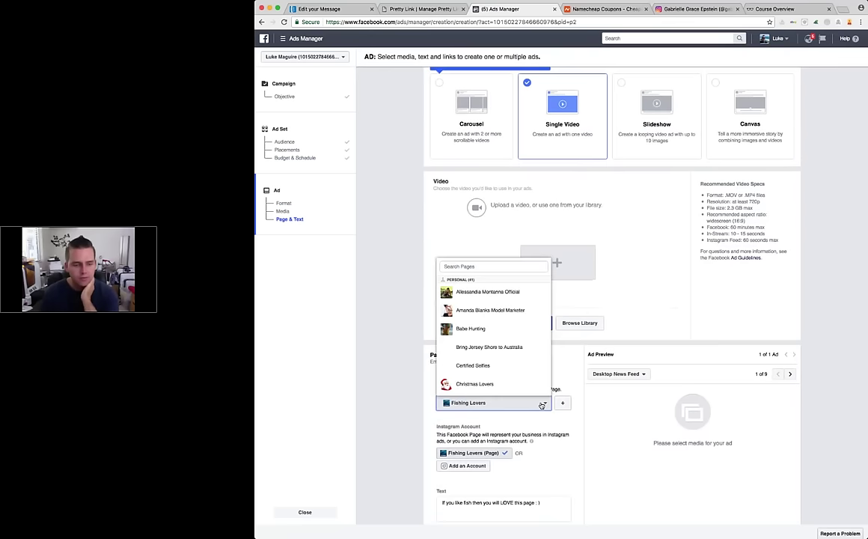
scroll(498, 302, down, 10)
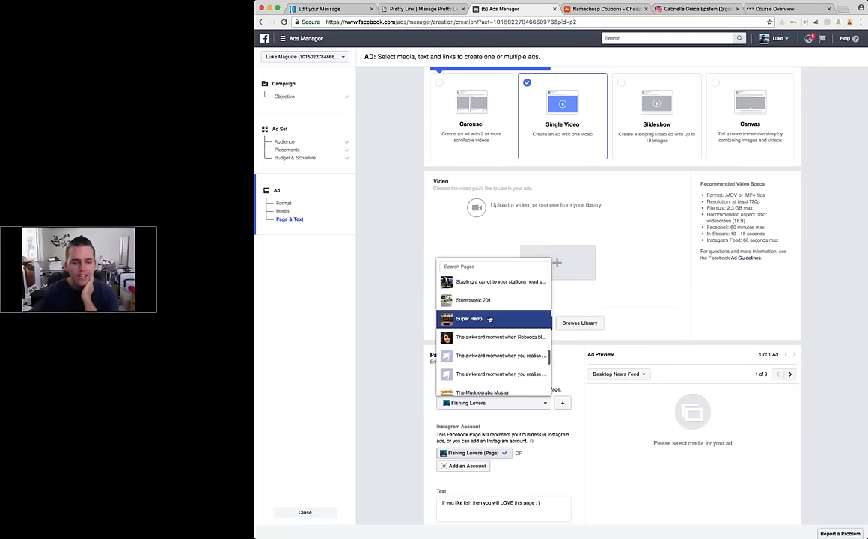
click(490, 319)
scroll(535, 341, down, 3)
key(Tab)
Step: Enter ad text 'Tag a friend who would love retro games / love a free drink'
text(IT)
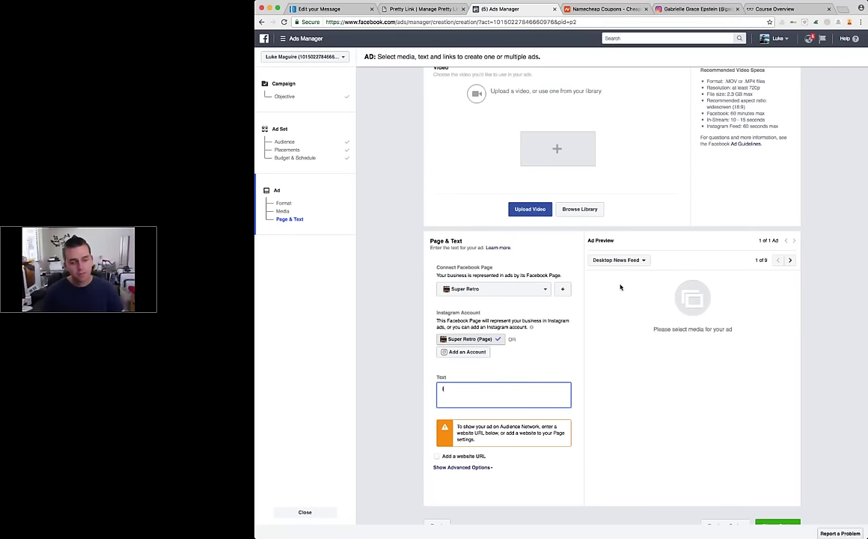
text(ag a friend who)
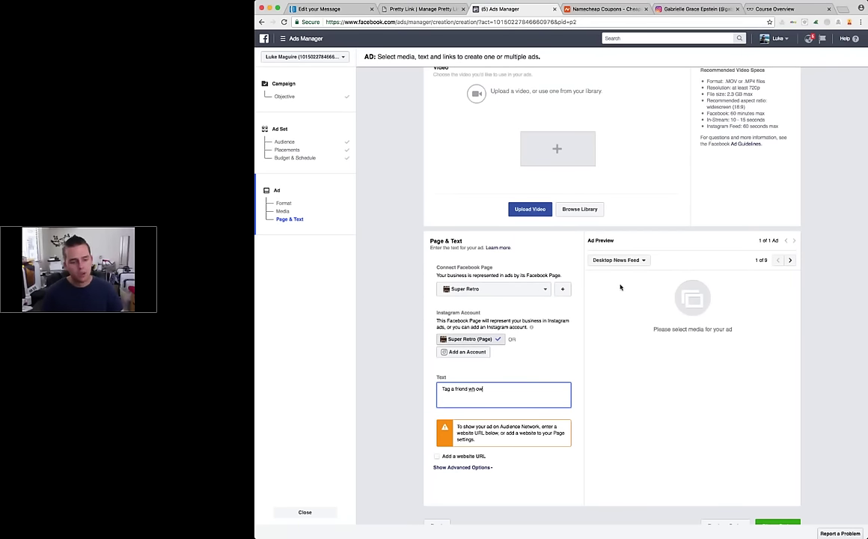
text( would l)
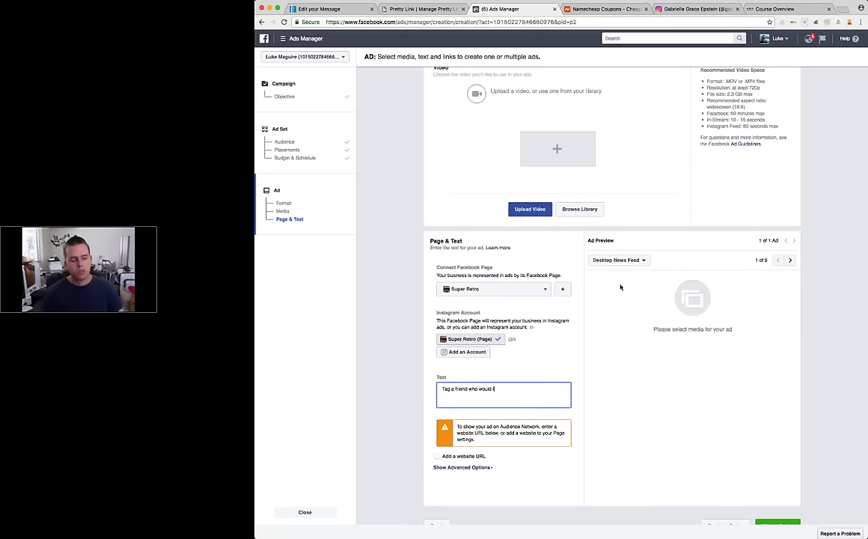
text(ove retro games /)
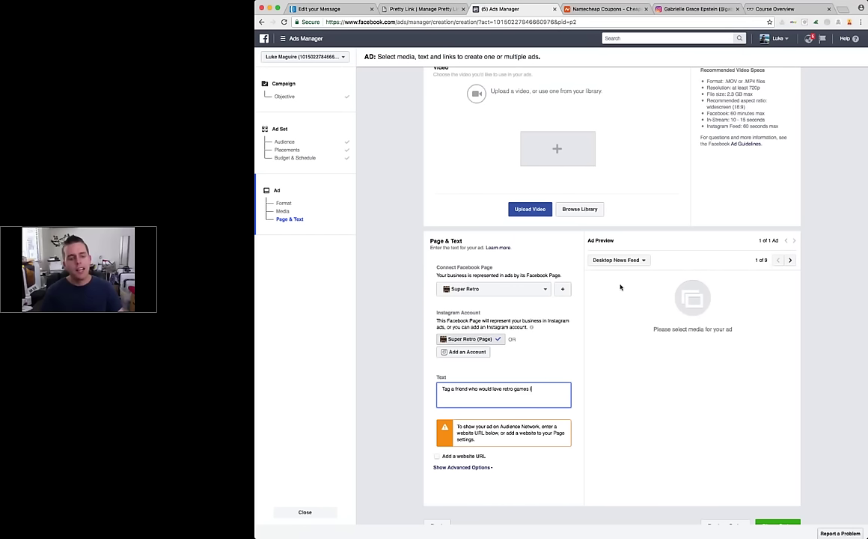
text( love a free)
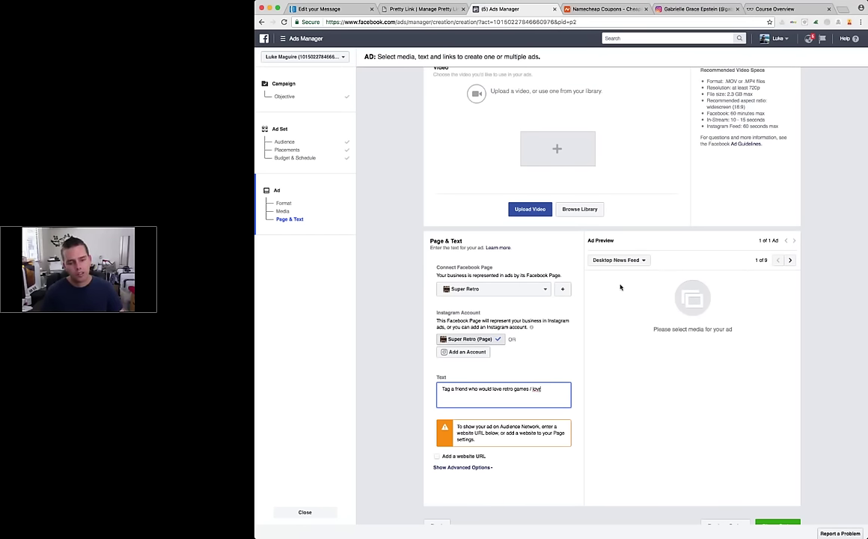
text( drink/ or some sort of reason to)
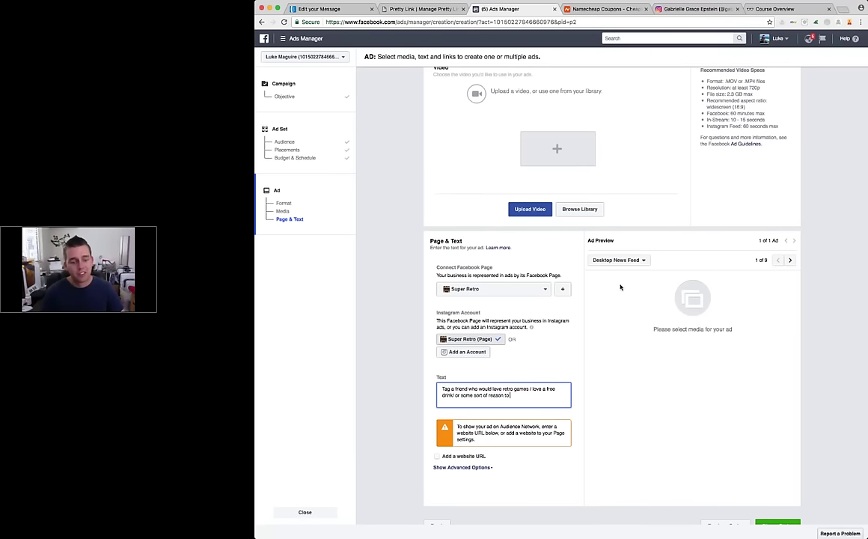
text( tag)
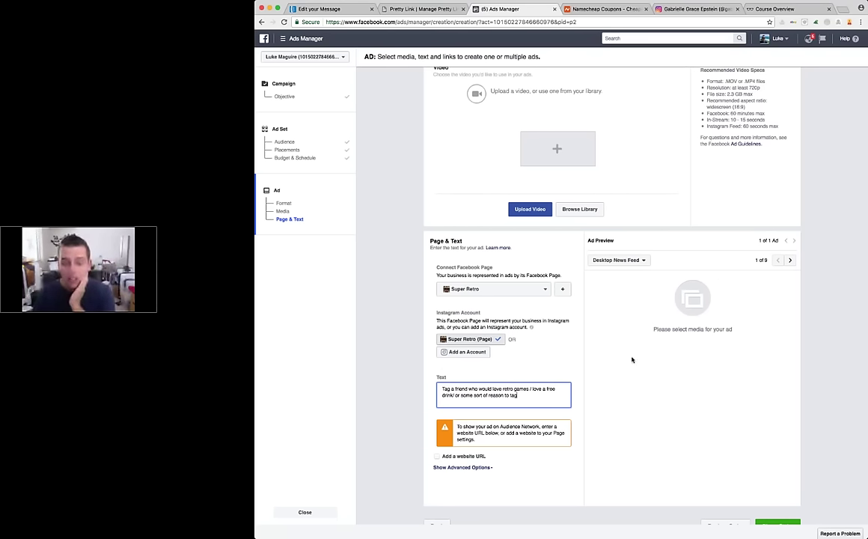
scroll(631, 360, down, 2)
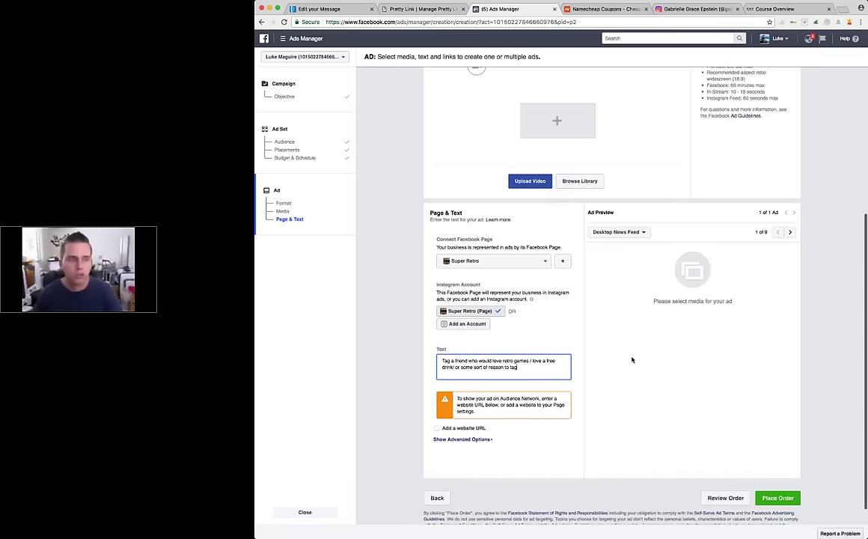
click(631, 360)
scroll(631, 360, down, 1)
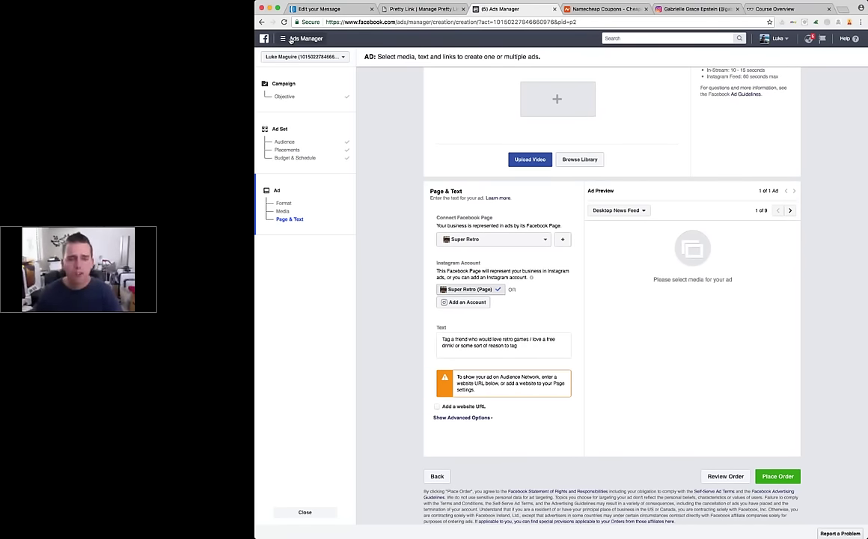
click(290, 39)
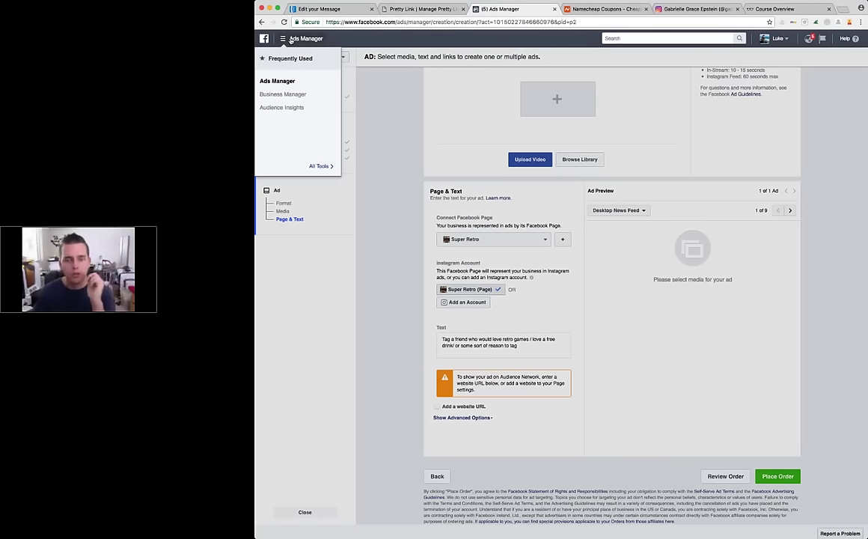
click(291, 40)
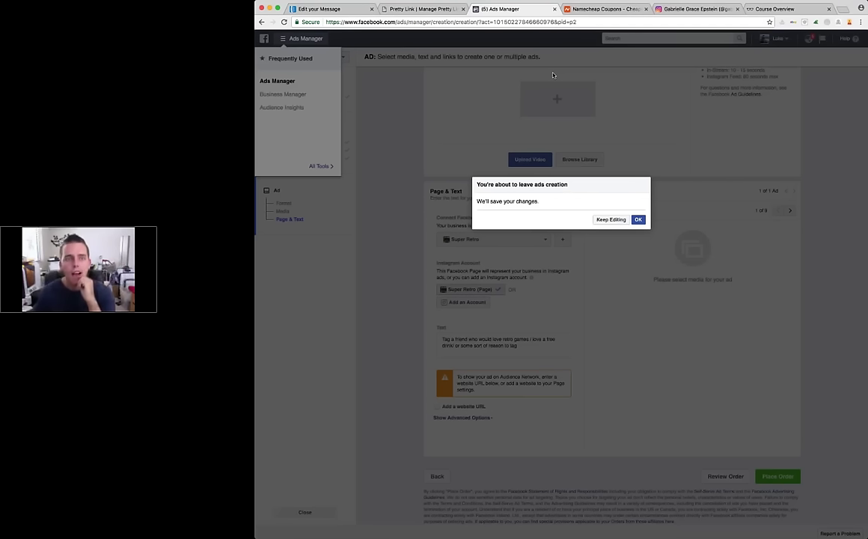
click(637, 220)
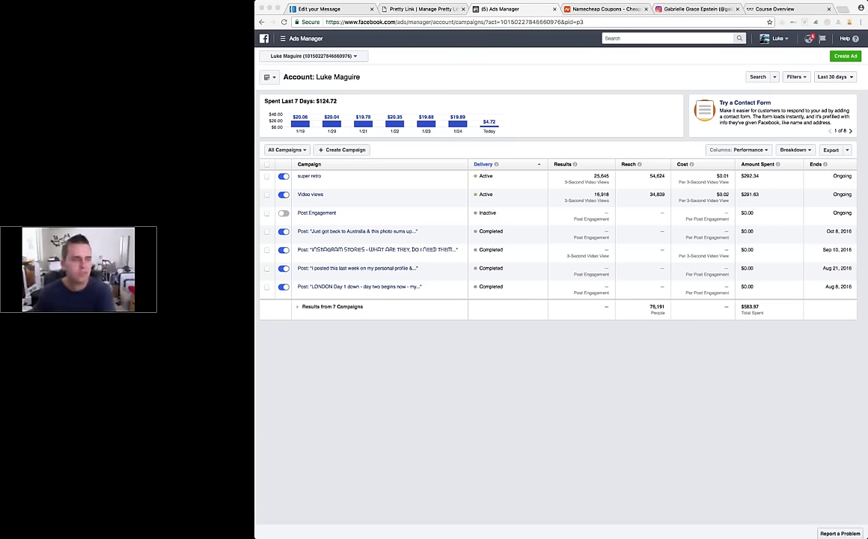
click(549, 136)
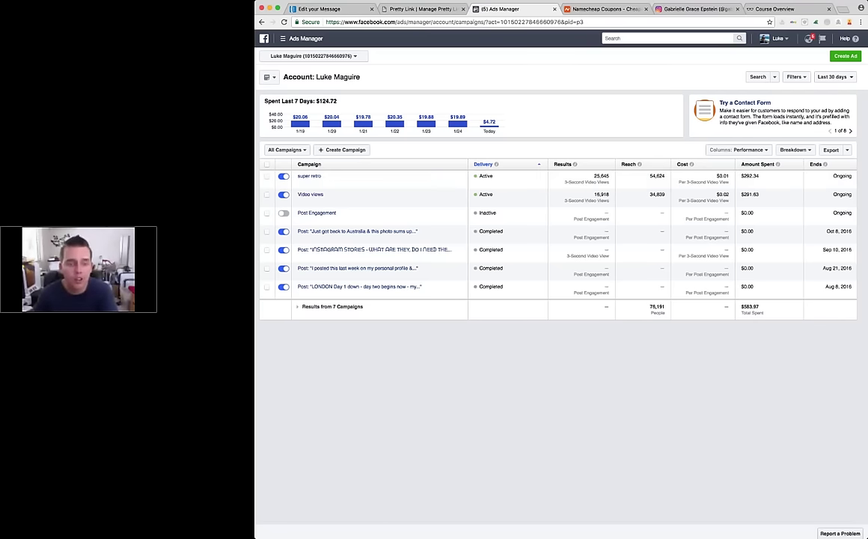
mouse_move(573, 165)
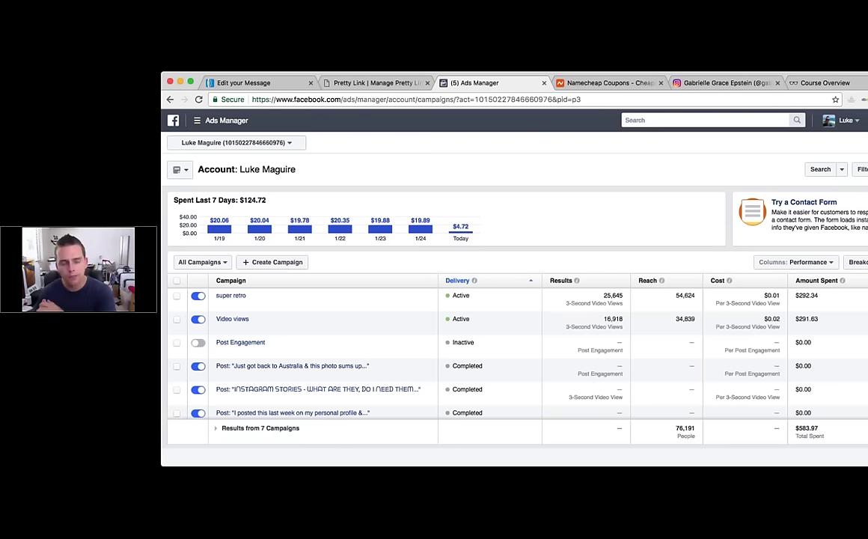
Step: Load facebook.com in the address bar to return to the News Feed
click(606, 99)
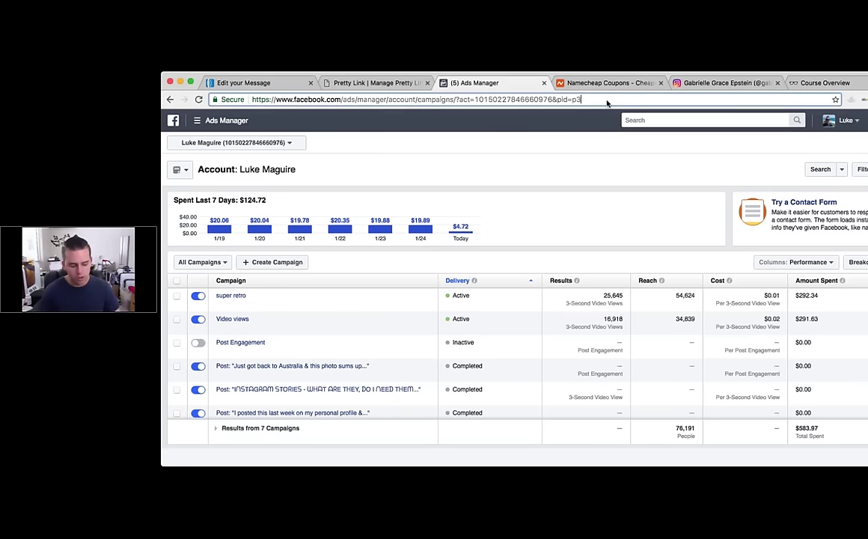
text(facebook.com)
key(Return)
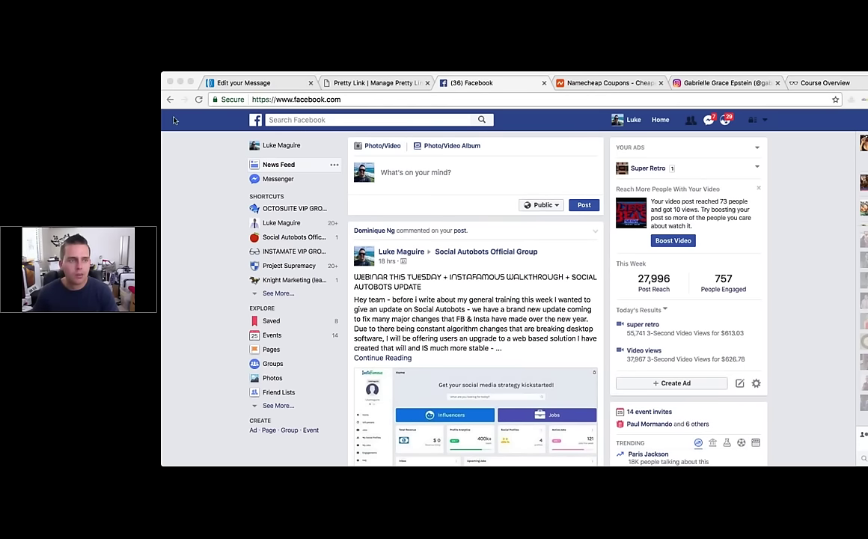
click(206, 129)
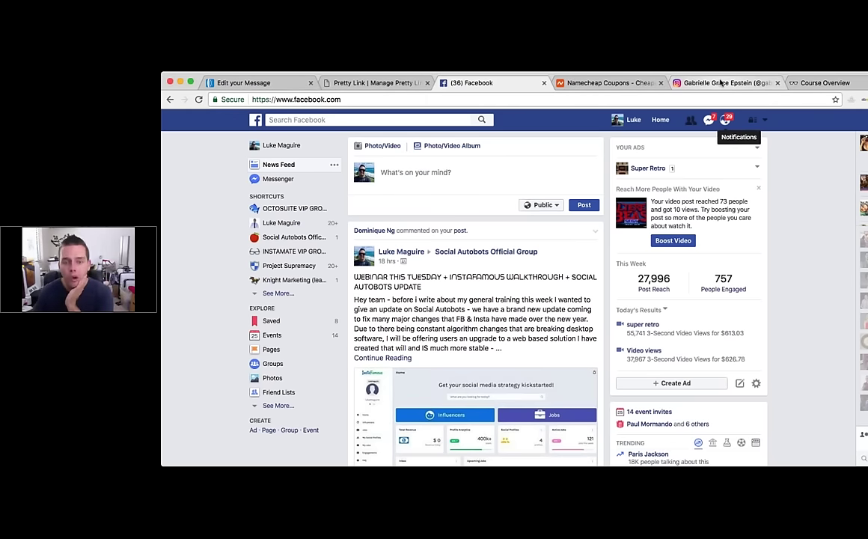
Step: Browse the influencer's Gold Coast Instagram photos, then load google.com in that tab
click(721, 83)
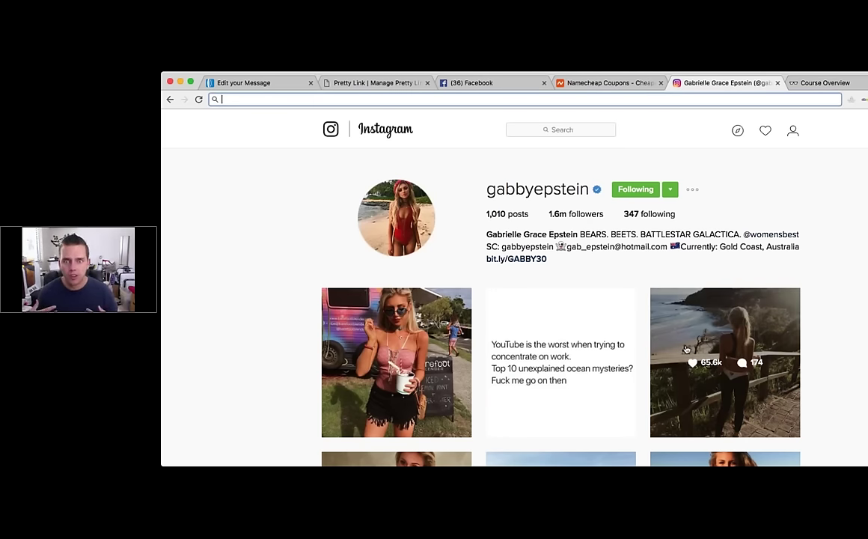
scroll(686, 350, down, 1)
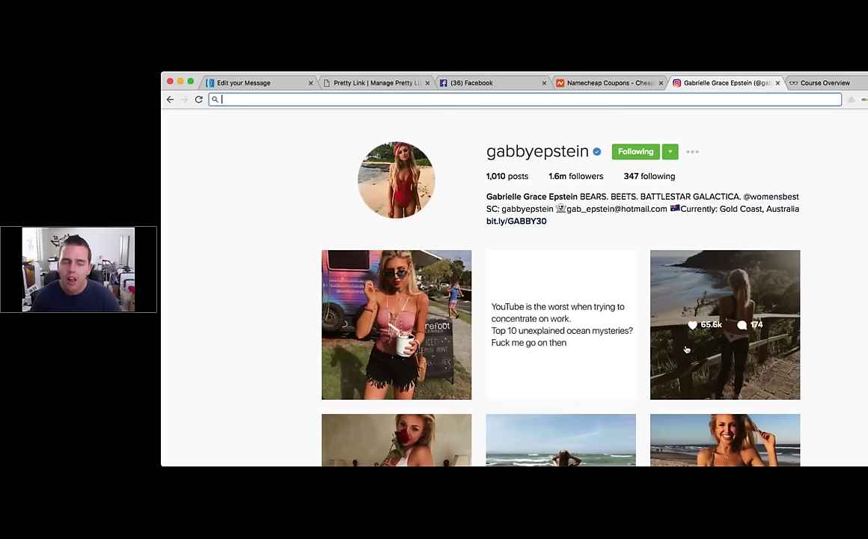
scroll(686, 350, down, 5)
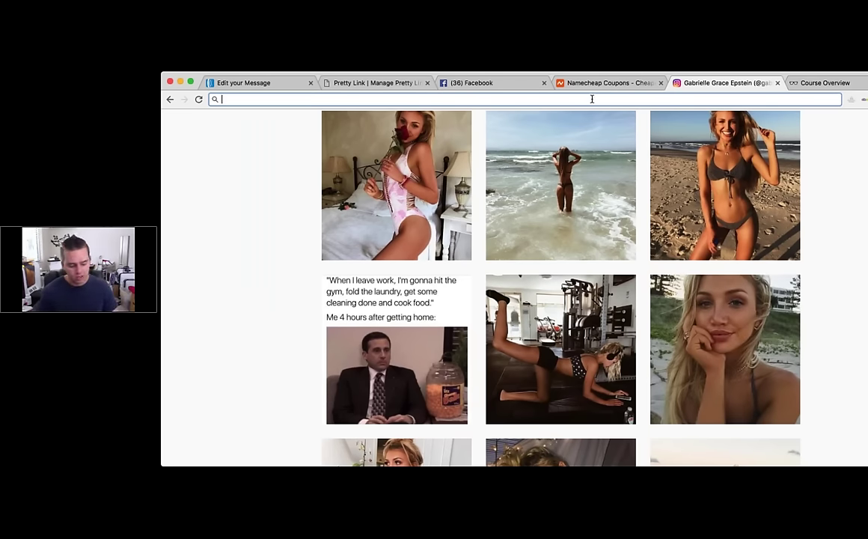
text(google.com)
key(Return)
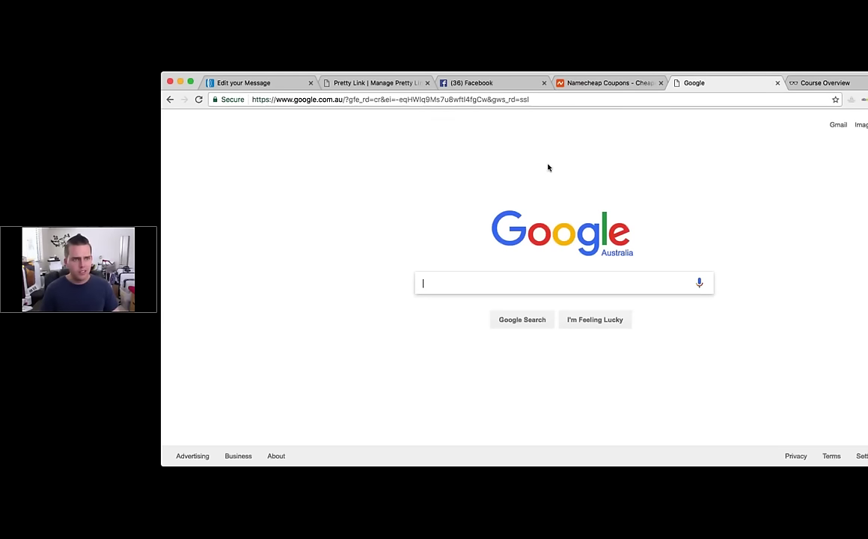
Step: Search Google Images for 'hairdressing memes', preview one meme, then scroll the image results
text(hairdressing memes)
key(Return)
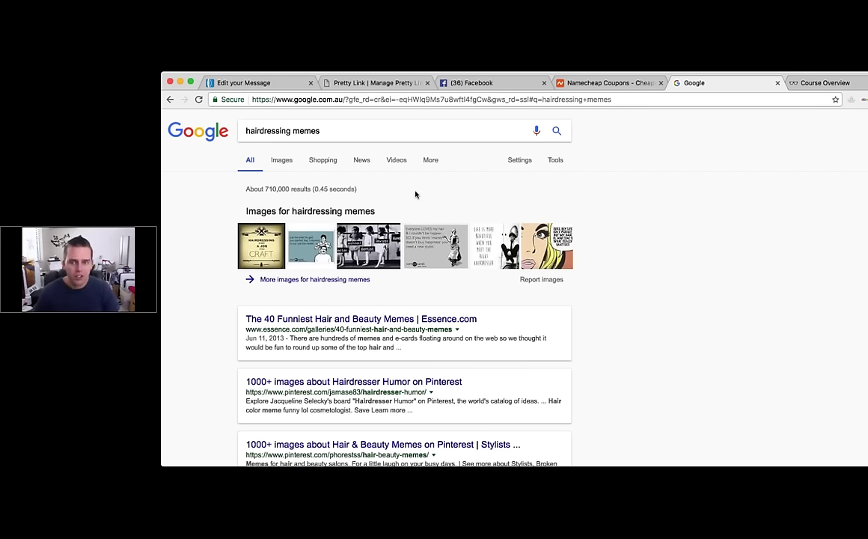
click(282, 160)
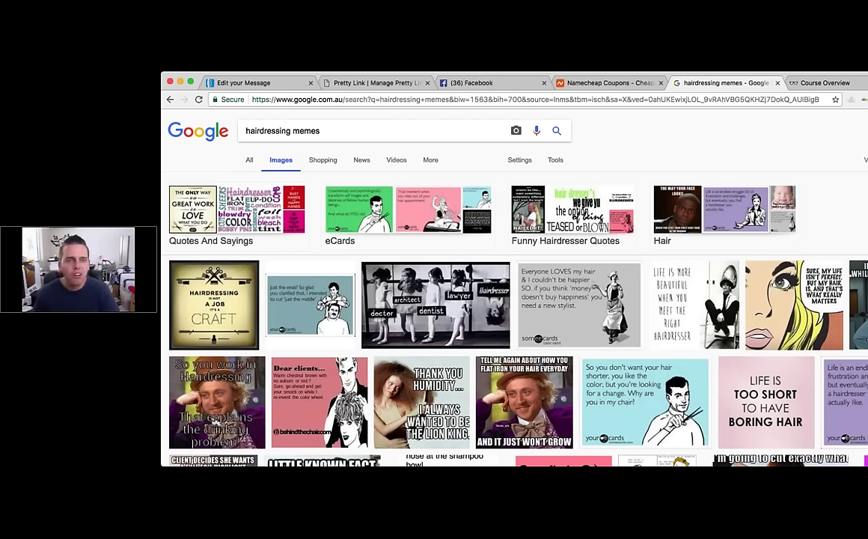
click(213, 305)
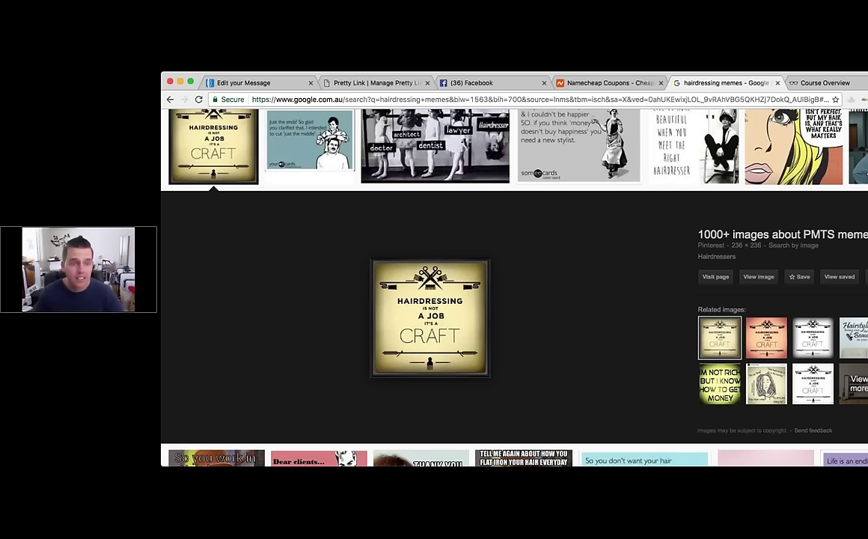
key(Escape)
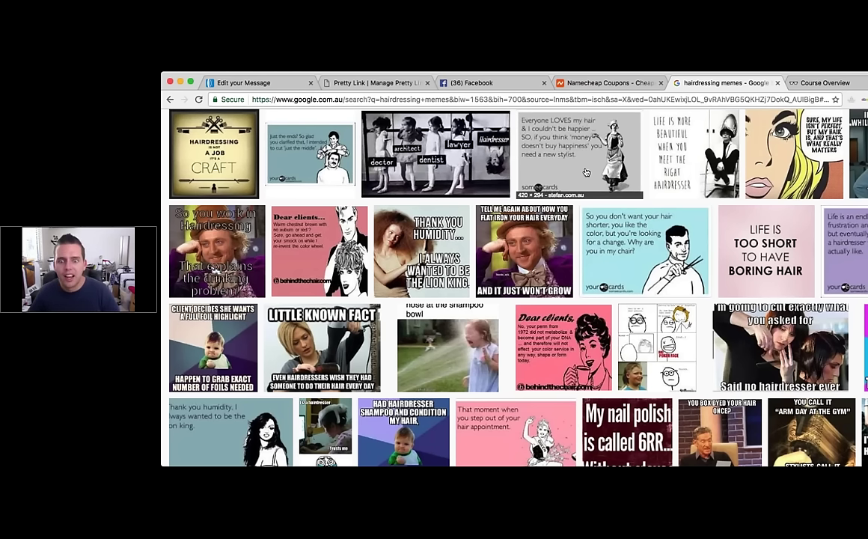
scroll(586, 173, up, 3)
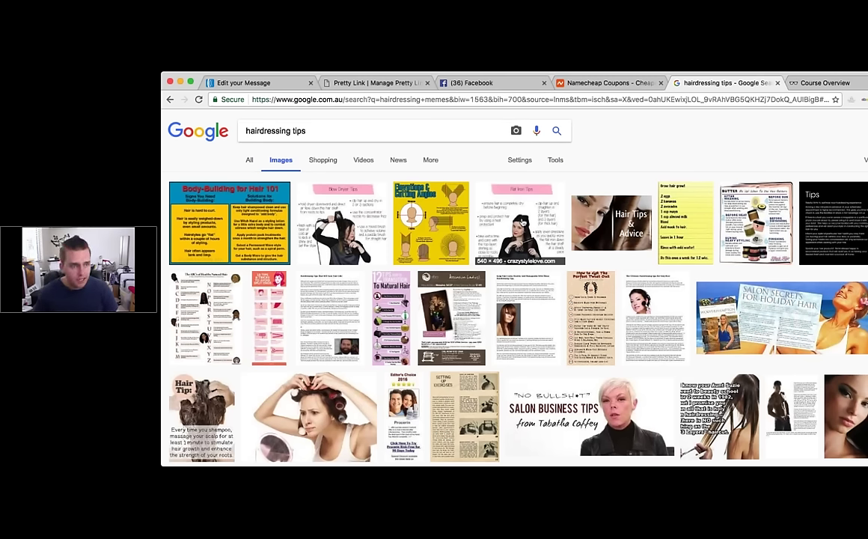
scroll(514, 322, down, 10)
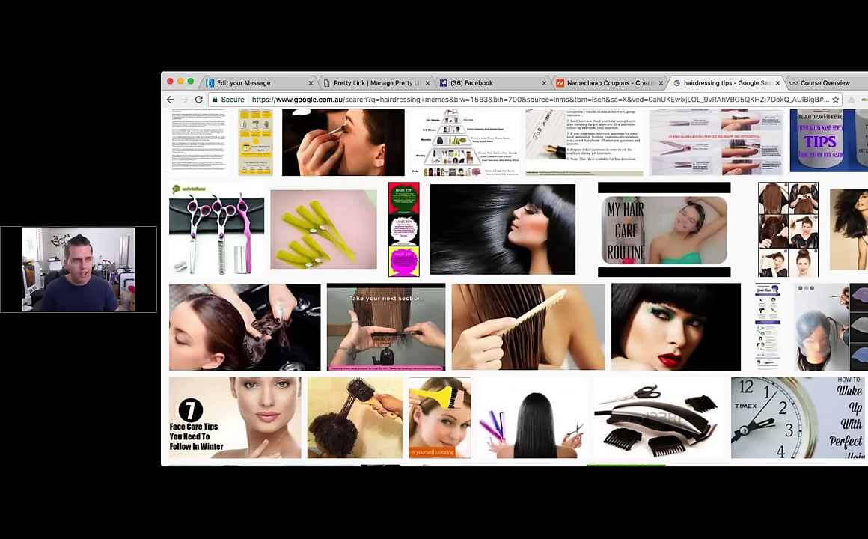
Step: Replace the search with 'beautiful hair' and view its image results, then return to Facebook
key(super+bracketleft)
click(334, 128)
key(super+a)
text(beautifu)
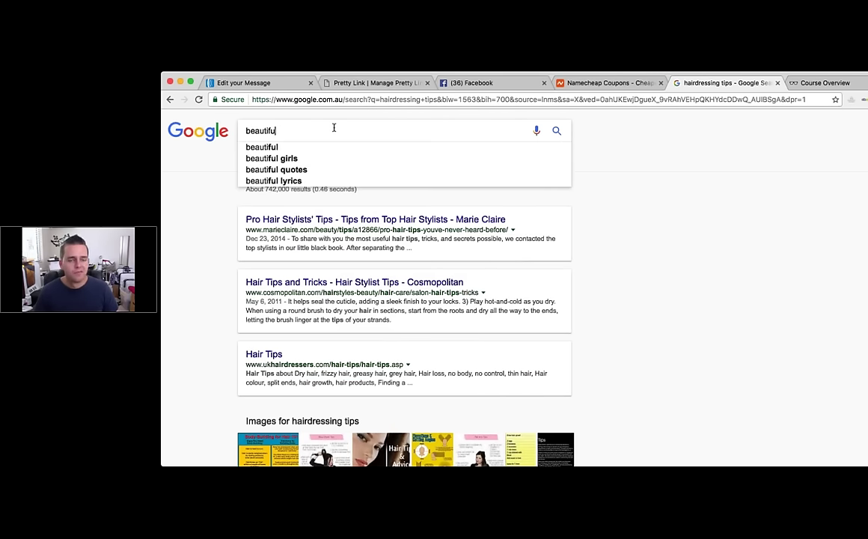
text(l hair)
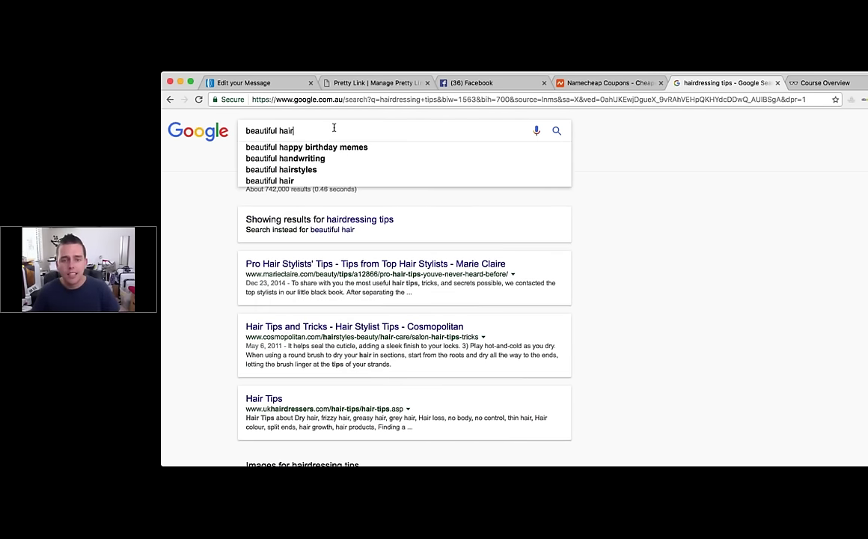
key(Return)
click(289, 163)
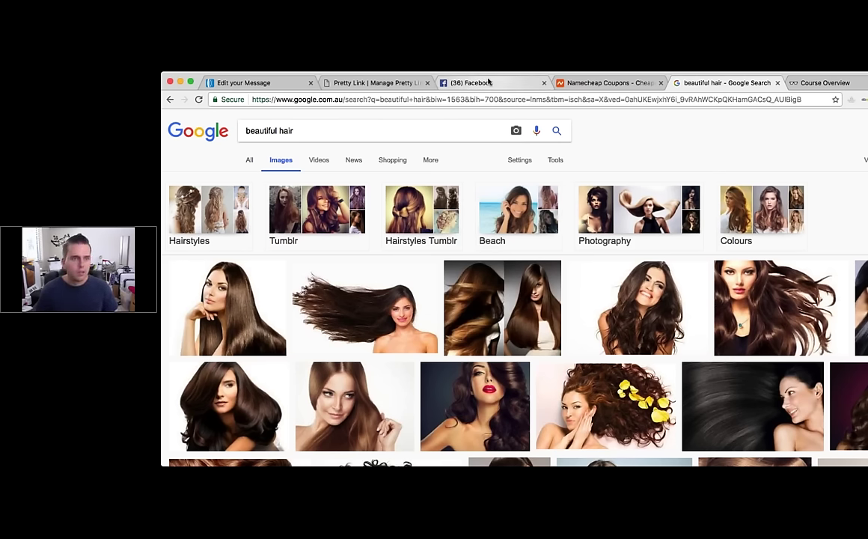
click(489, 83)
Step: Go to the Super Retro page, start a new post, and choose Schedule from the Publish options
click(412, 119)
click(370, 150)
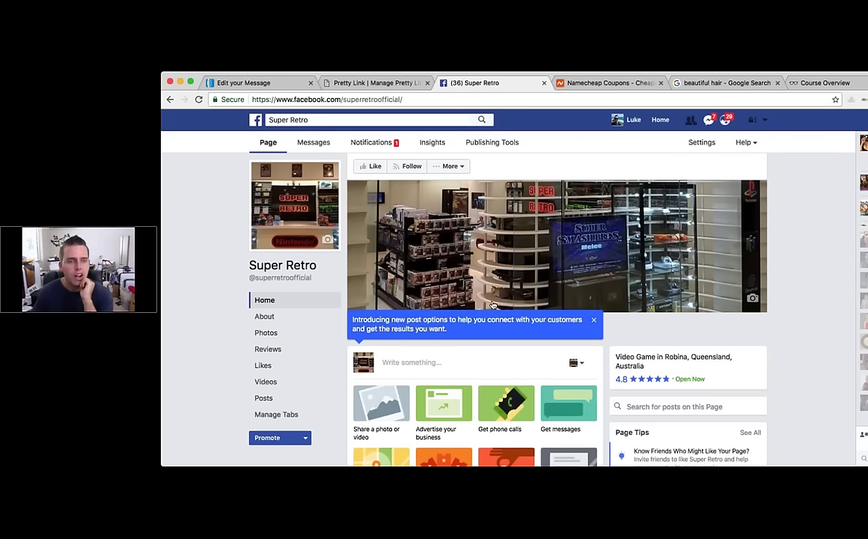
scroll(449, 285, down, 3)
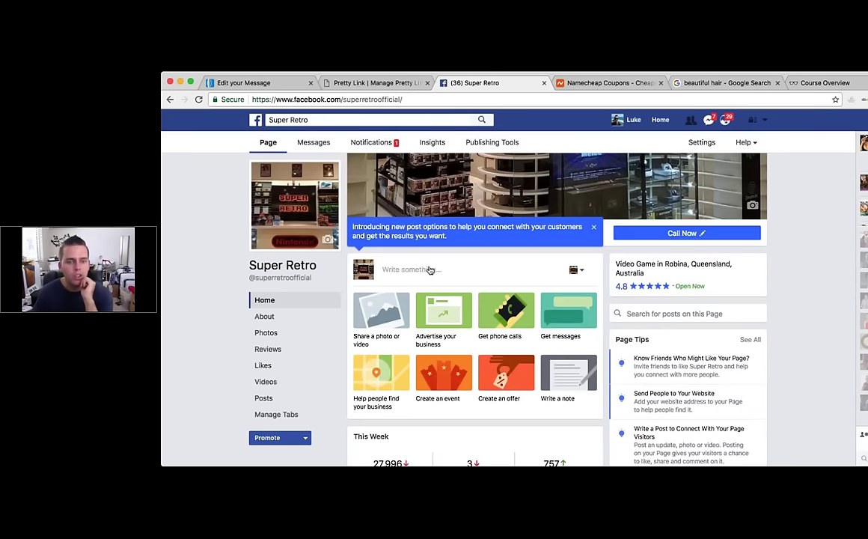
click(430, 271)
click(591, 299)
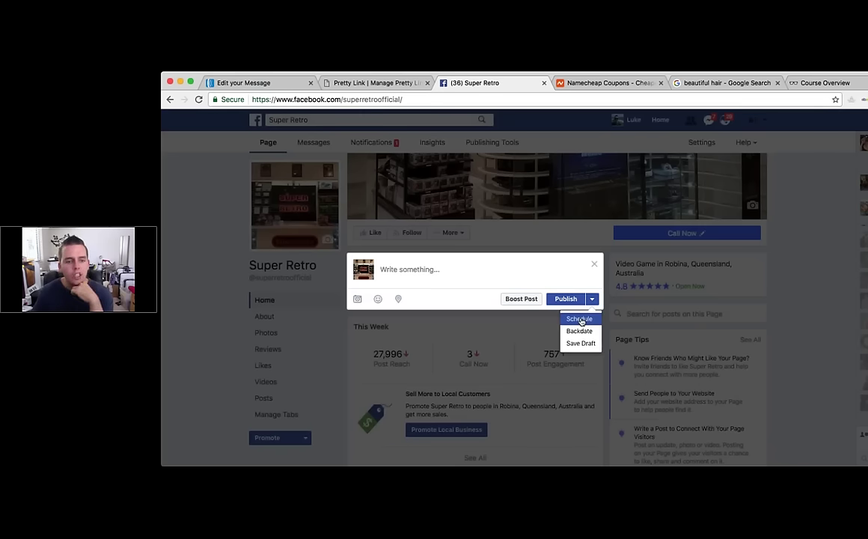
click(581, 320)
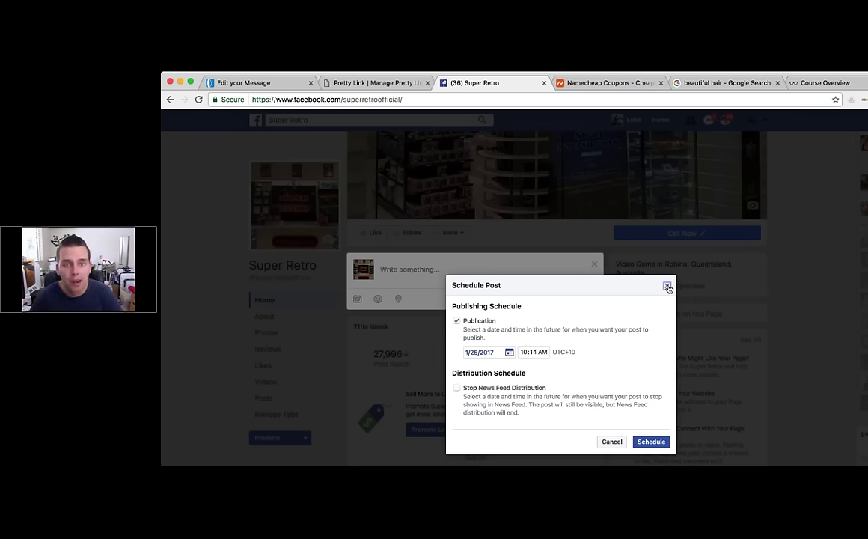
Step: Close the Schedule Post dialog without scheduling the post
click(667, 287)
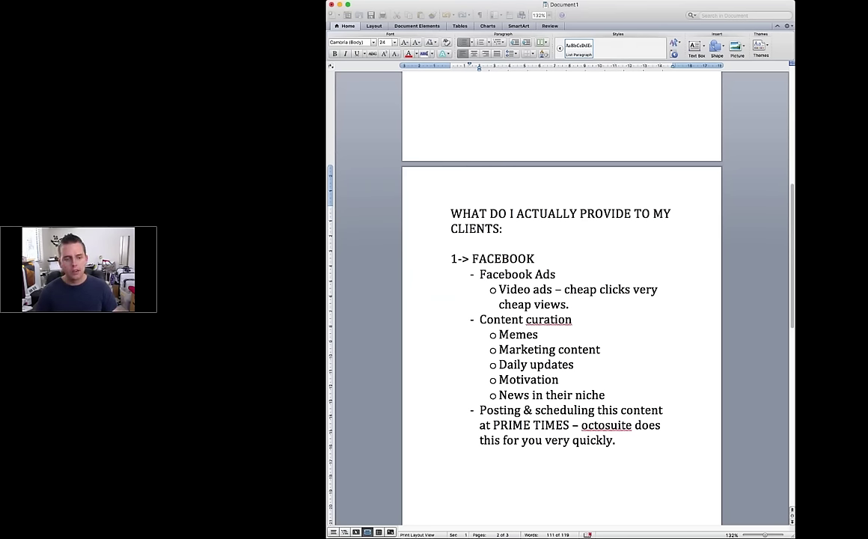
Step: Add an 'Instagram' heading below the Facebook list with the point '- content finding and scheduling'
scroll(599, 394, down, 3)
click(531, 378)
text(Insta)
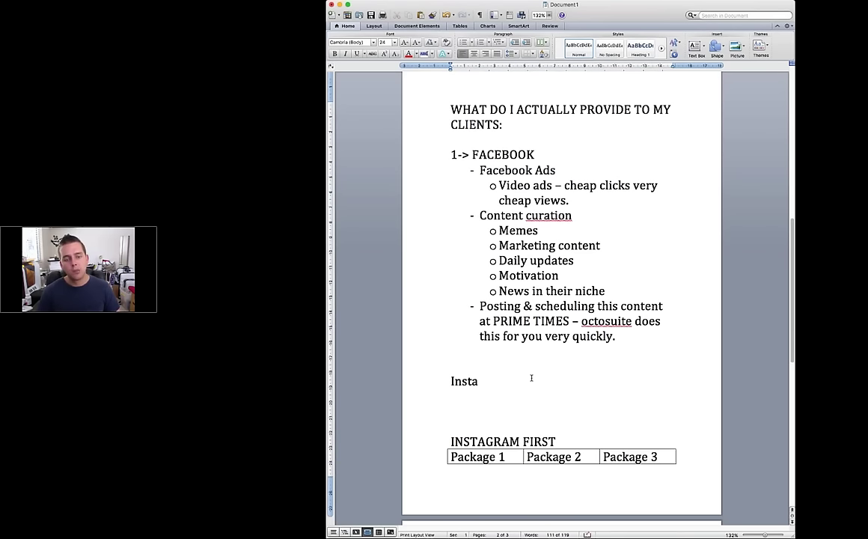
text(gram)
key(Return)
text(- content cu)
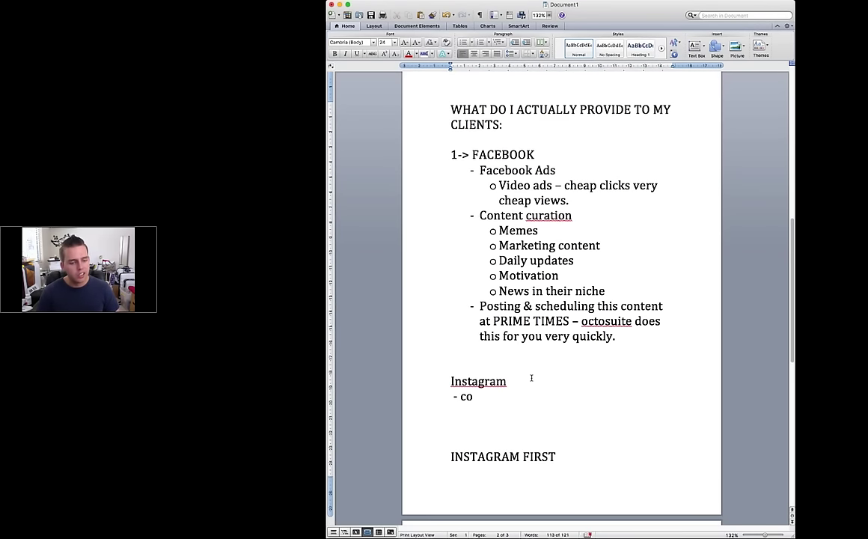
key(BackSpace)
key(BackSpace)
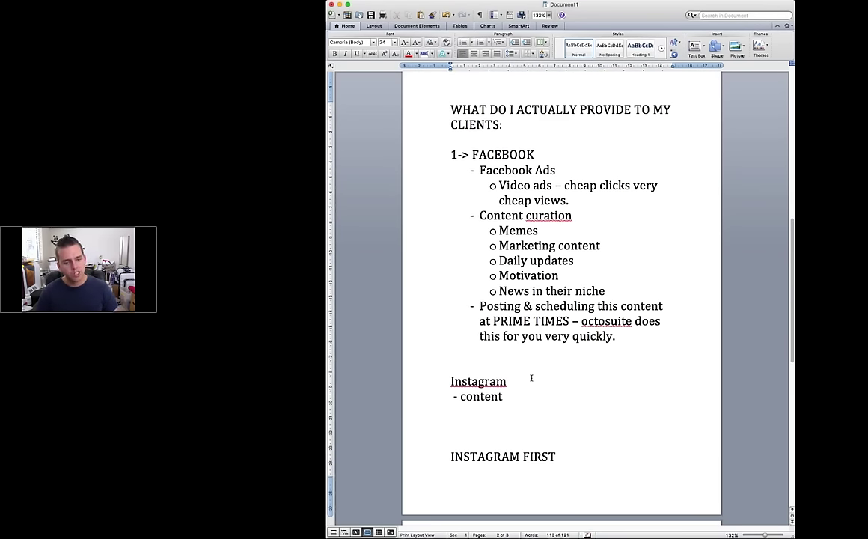
text(finding and)
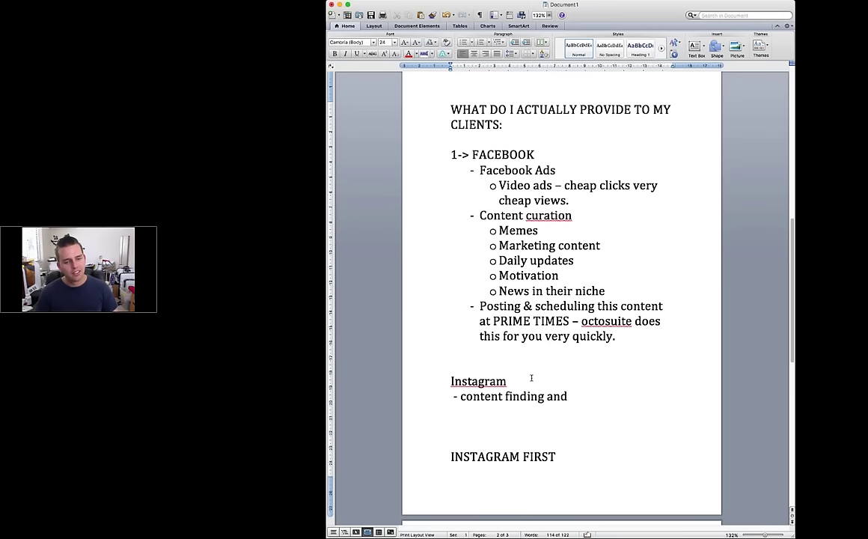
text( scheduling)
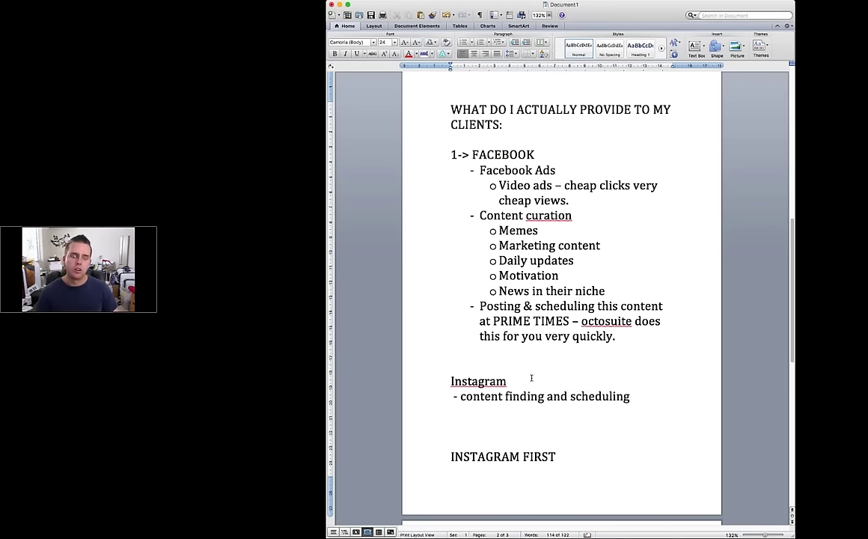
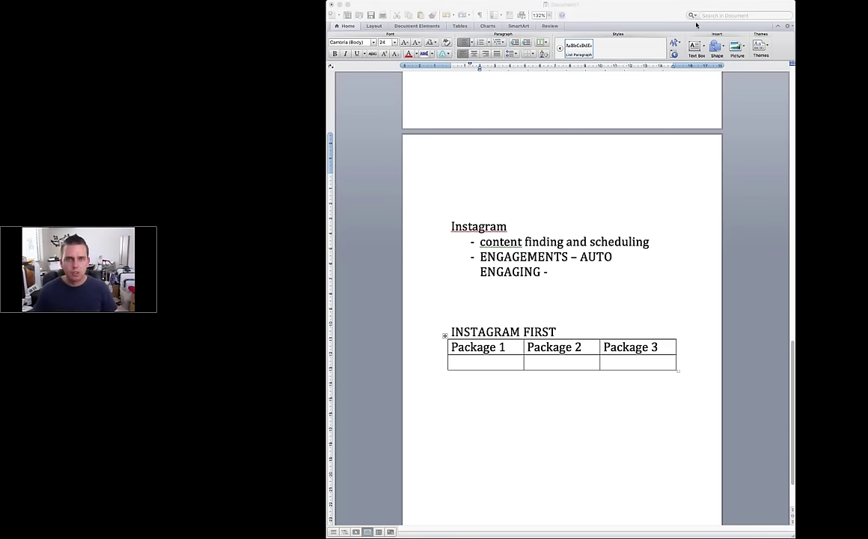
Step: Finish the engagement bullet with the note 'come back to this.' and start a new bullet
click(590, 421)
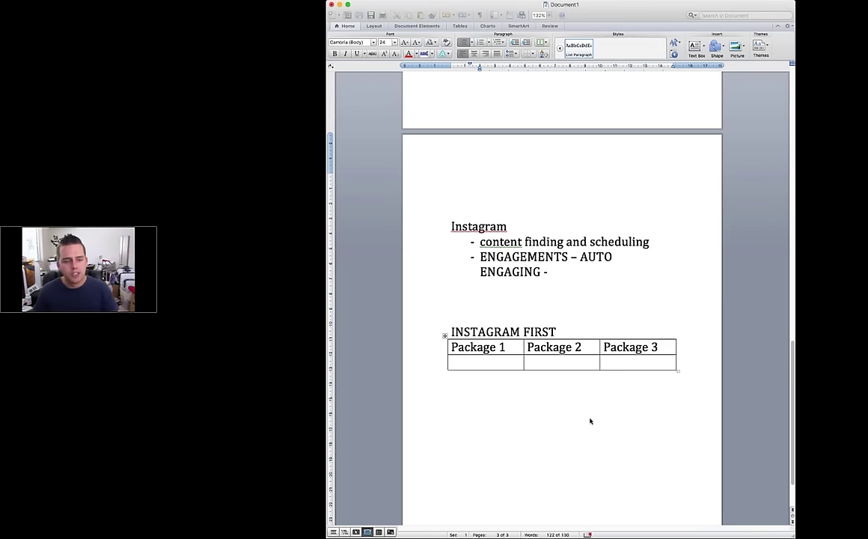
text(come to)
key(BackSpace)
key(BackSpace)
text(backto)
key(BackSpace)
key(BackSpace)
text(to this.)
key(Return)
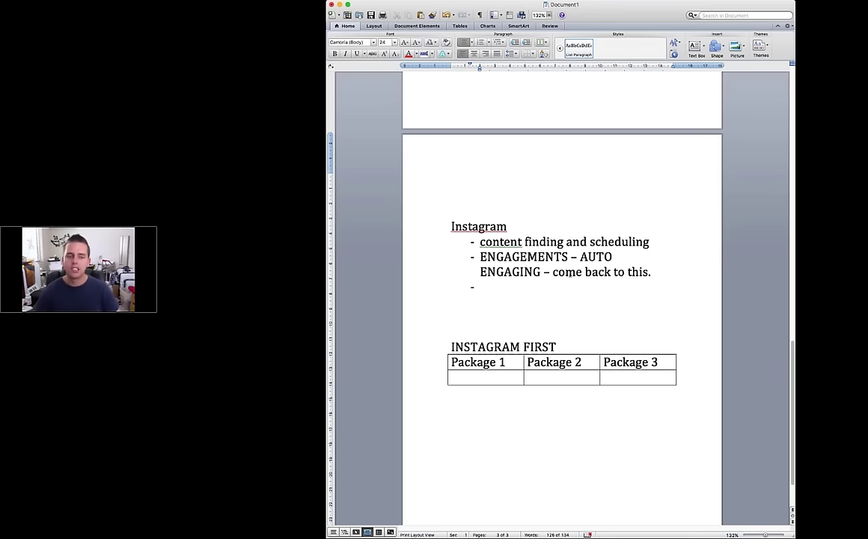
Step: Add bullets 'Instagram ads – similar to fb' and 'Shout outs from INFLUENCERS -'
text(instag)
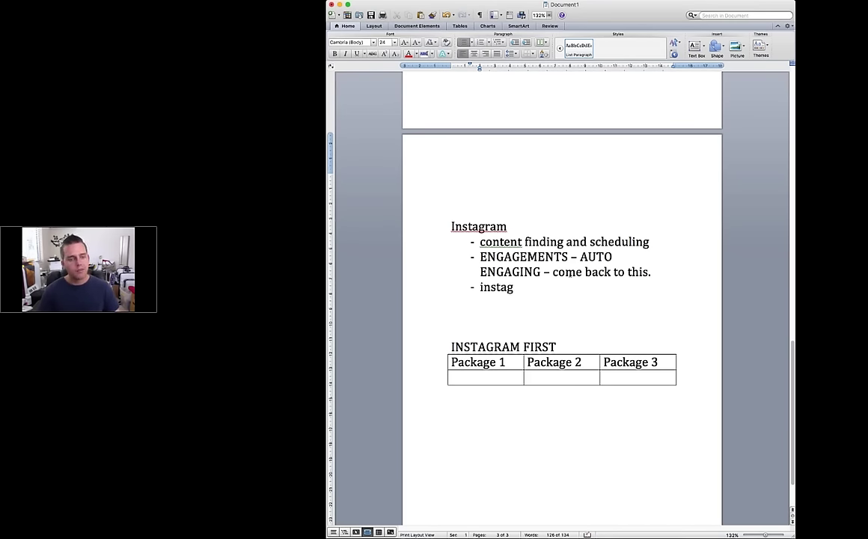
text(ram ads - similar to fb -)
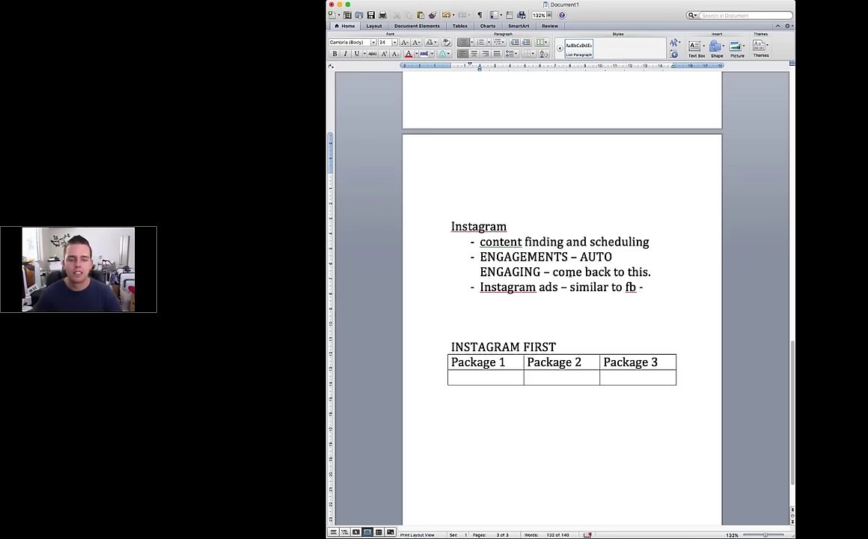
key(BackSpace)
key(BackSpace)
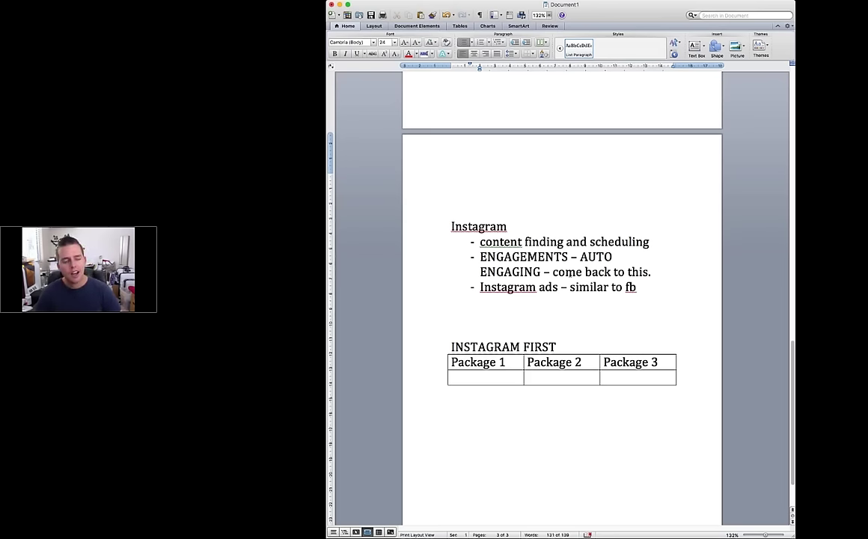
key(Return)
text(Shout)
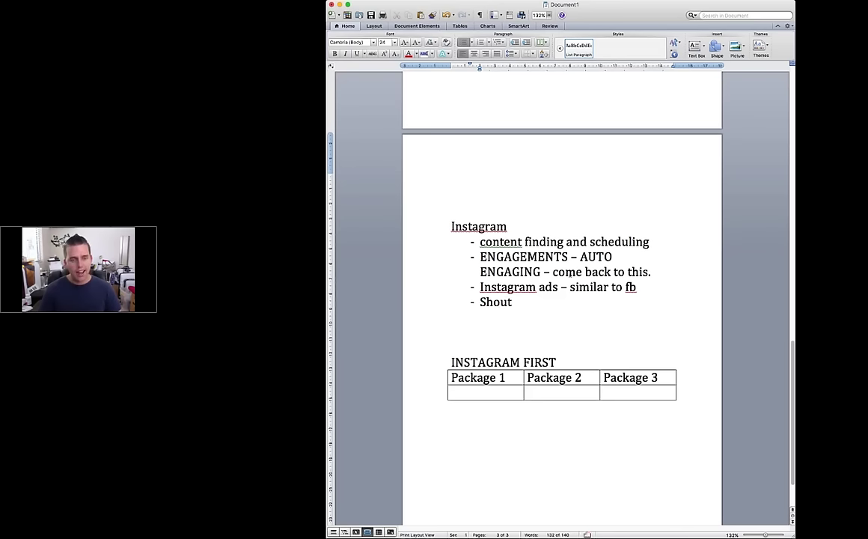
text( outs for)
key(BackSpace)
key(BackSpace)
text(rom)
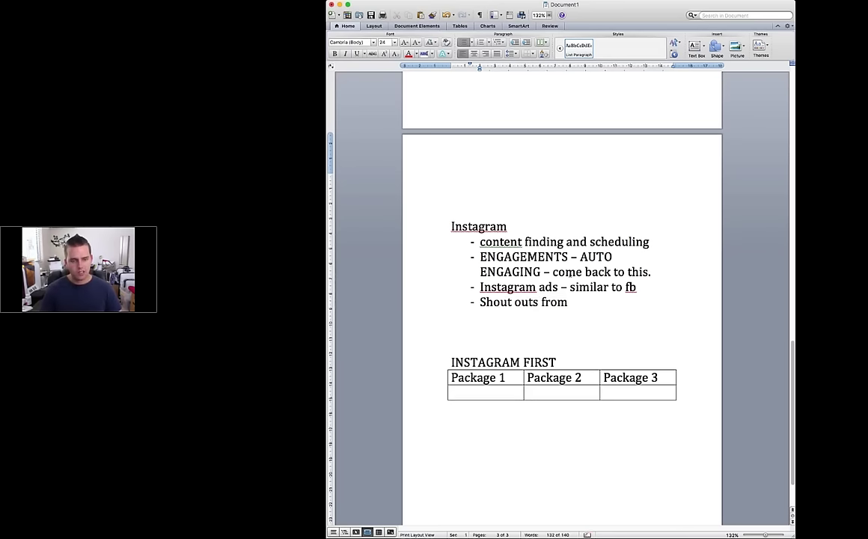
text( INFLUENCERS -)
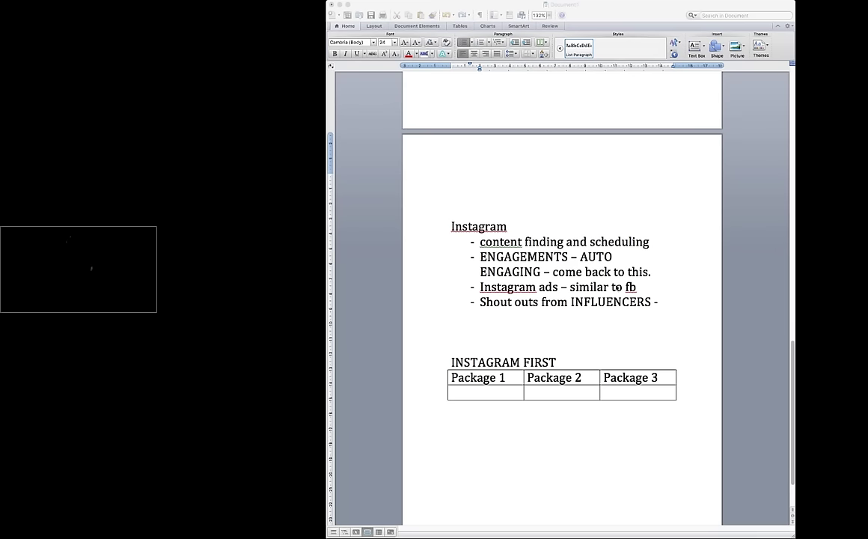
click(624, 259)
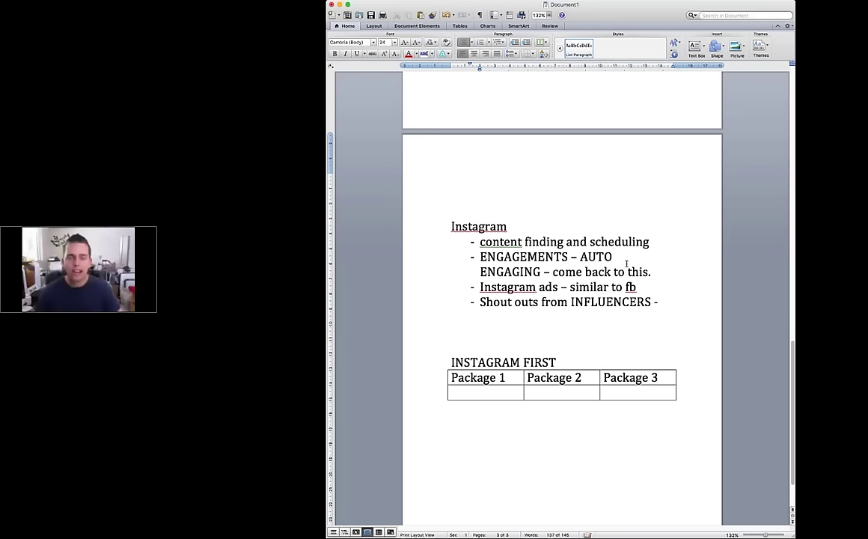
scroll(626, 263, down, 1)
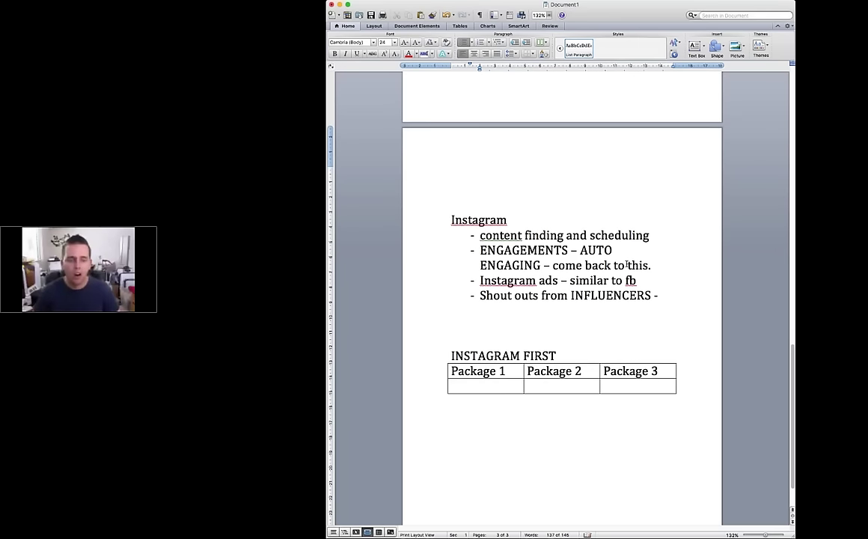
scroll(603, 238, down, 2)
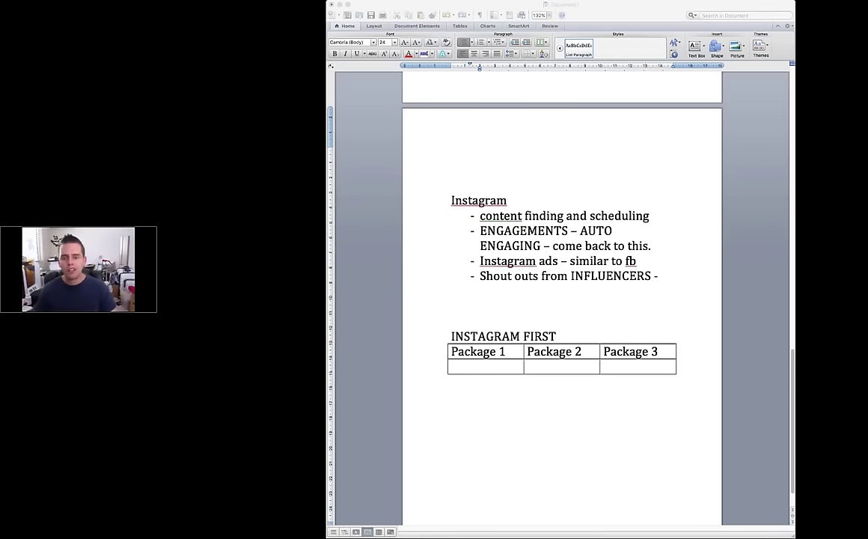
click(642, 267)
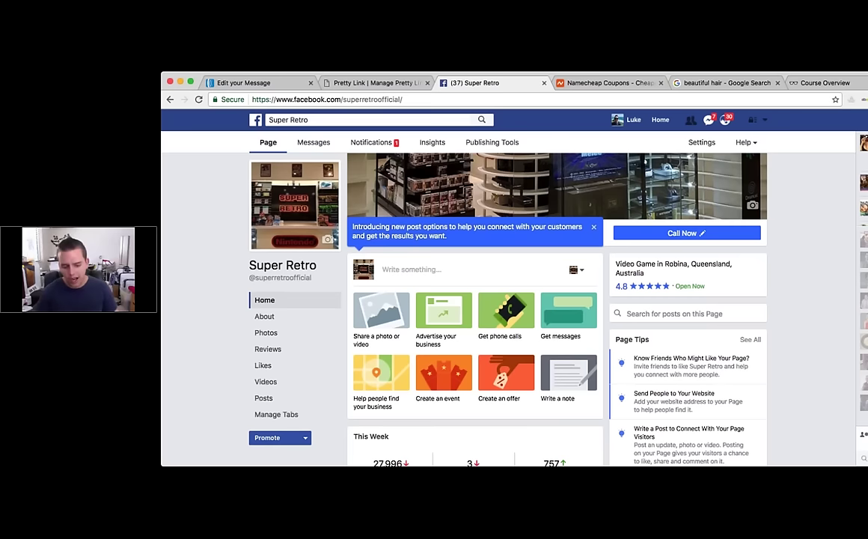
Step: Load instagram.com, search 'add' to open the adidas profile, and show its followers list
key(super+l)
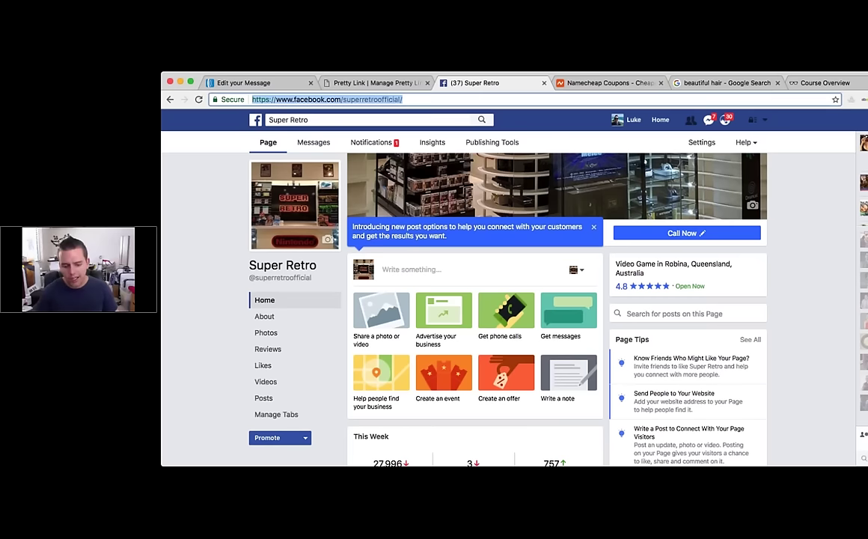
text(instagram.com)
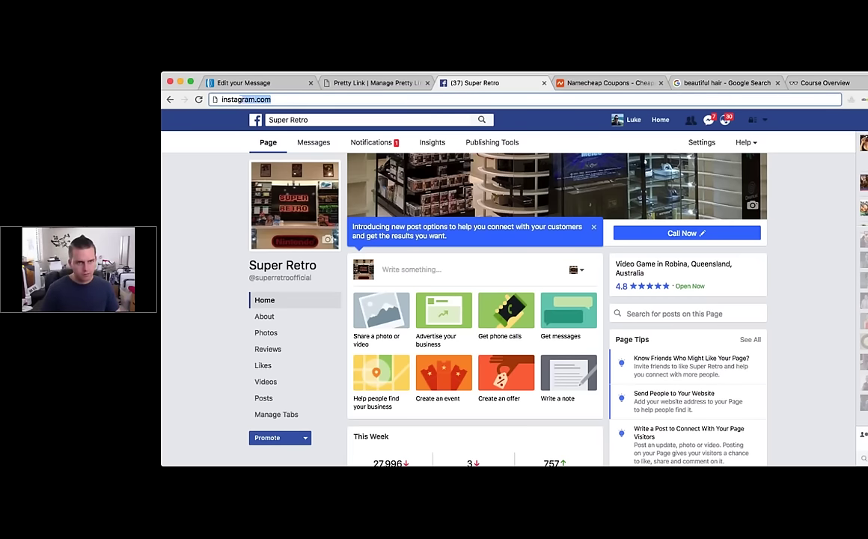
key(Return)
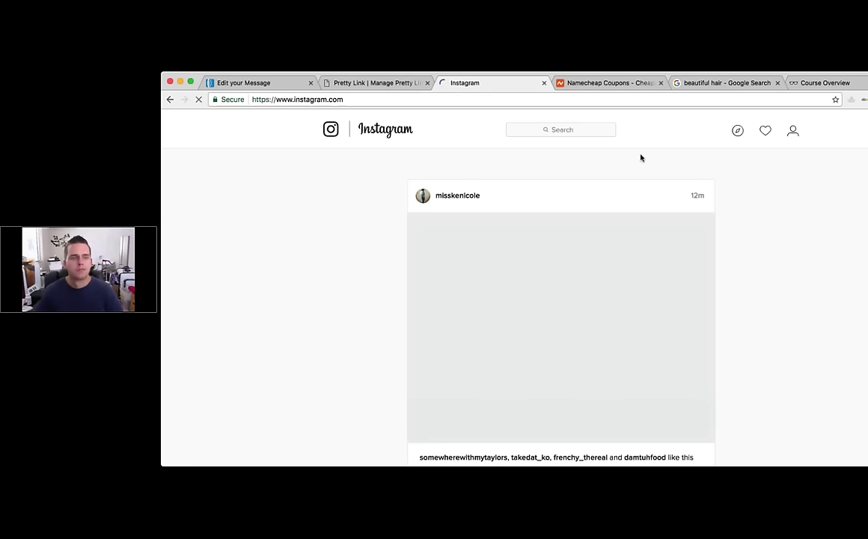
click(522, 130)
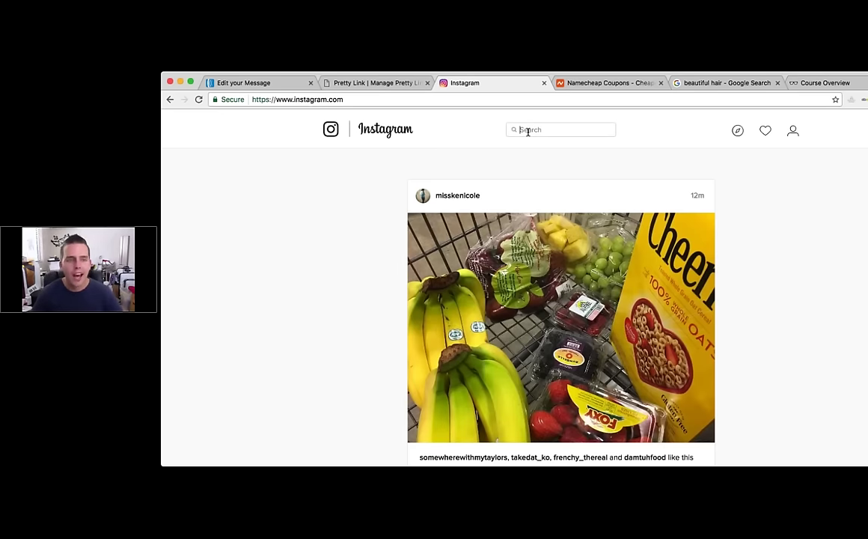
text(adid)
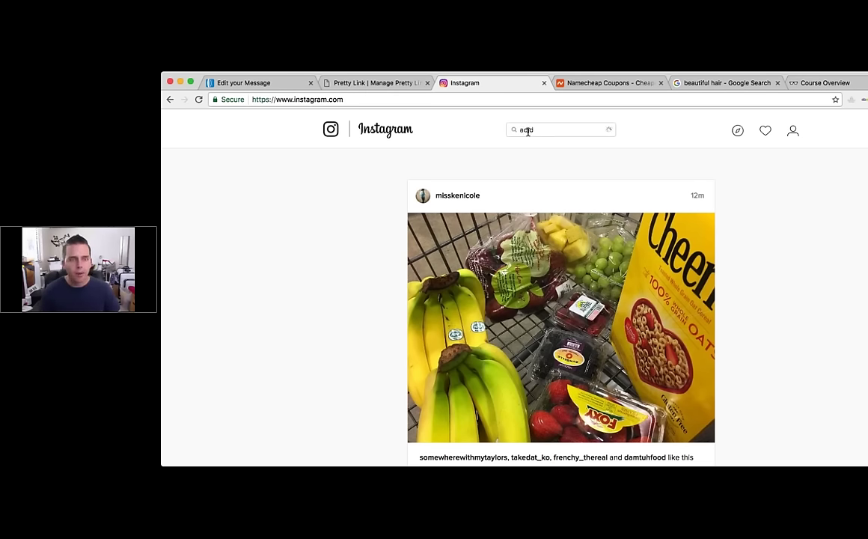
click(544, 166)
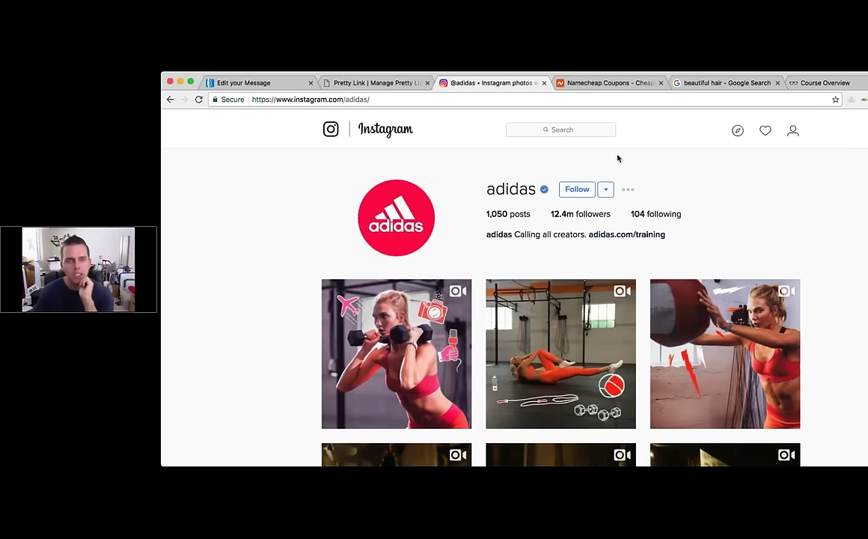
click(569, 216)
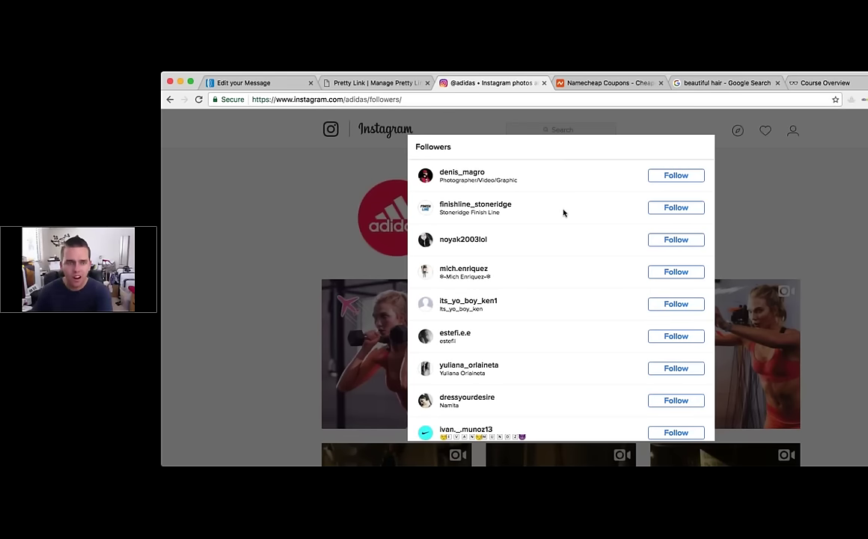
Step: Open a follower's profile with 36 posts and 703 followers and preview its first post
scroll(563, 213, down, 1)
scroll(563, 213, down, 2)
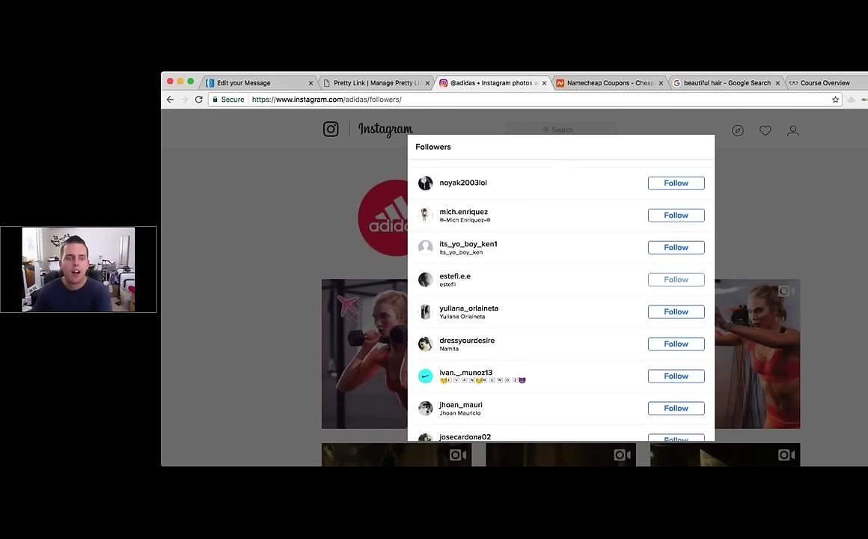
click(472, 309)
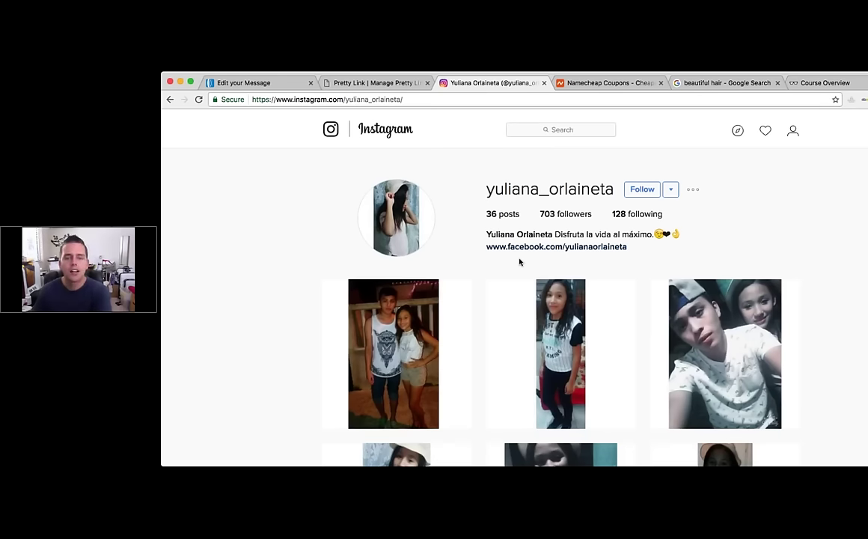
scroll(383, 301, down, 2)
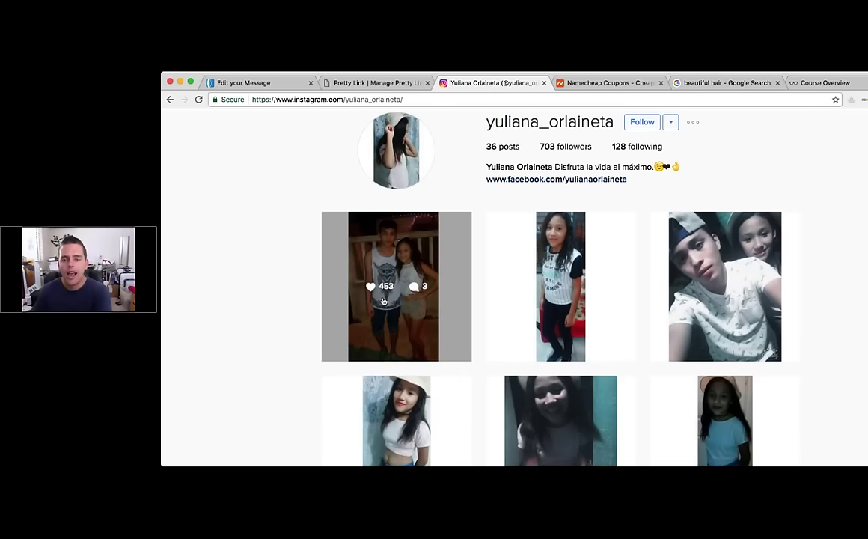
click(383, 301)
key(Escape)
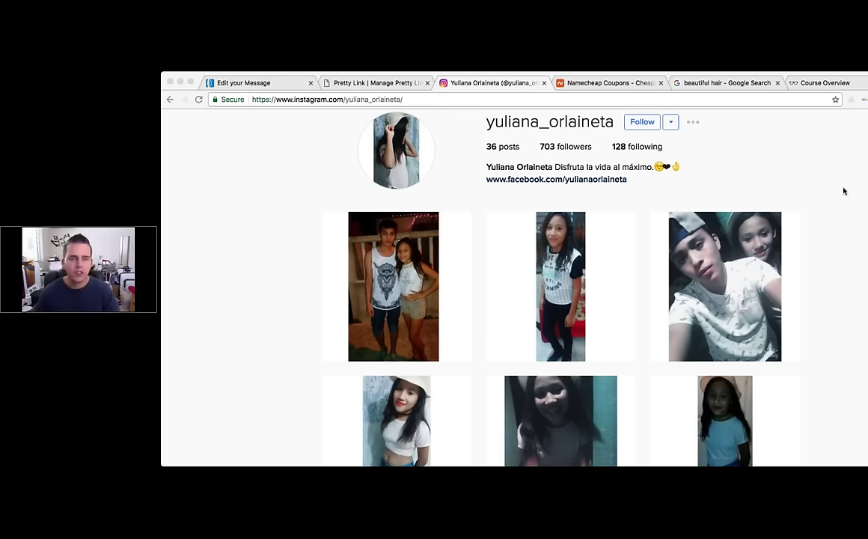
Step: Select the profile's web address, then switch windows and select the address bar there
click(404, 99)
key(super+a)
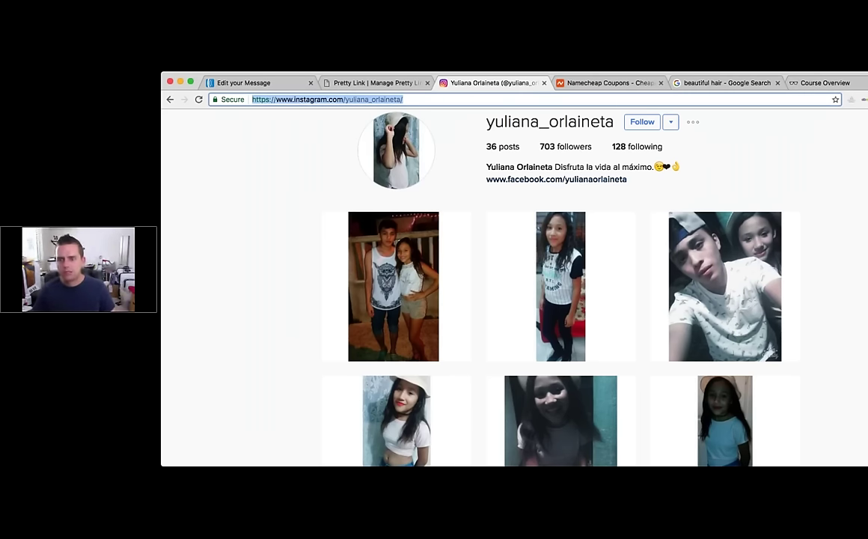
key(super+Tab)
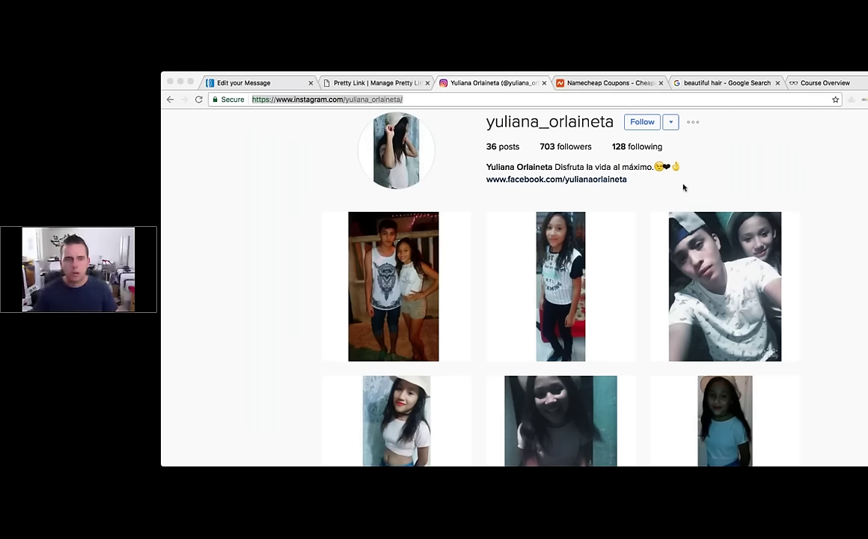
click(513, 106)
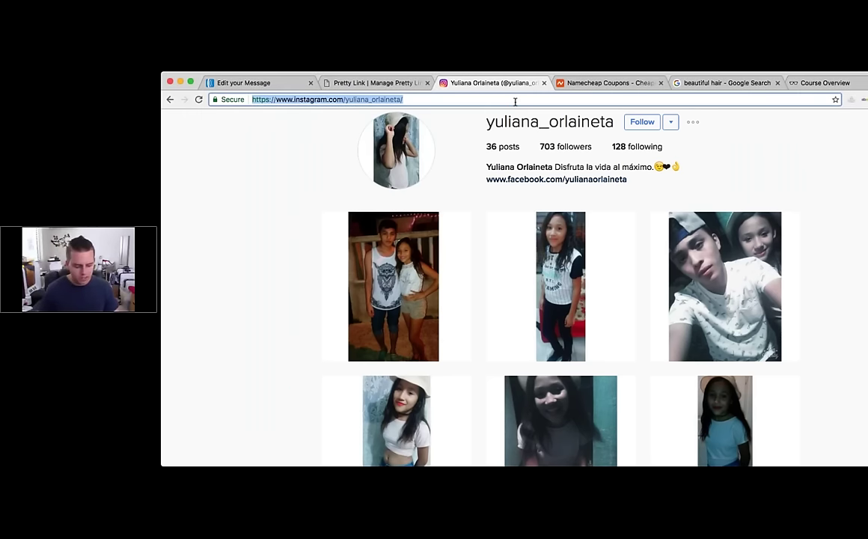
Step: Load app.instaeasy.com and log in with the account e-mail and password
text(app.instaeasy.com)
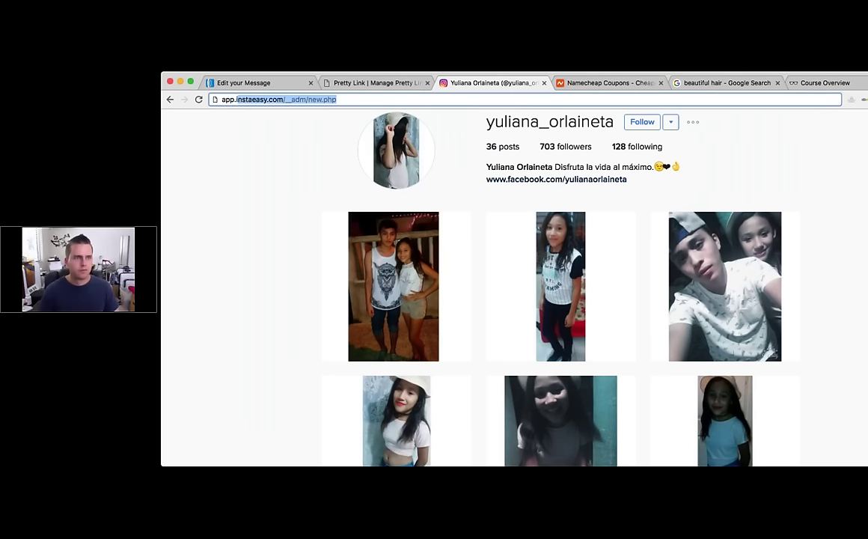
key(Delete)
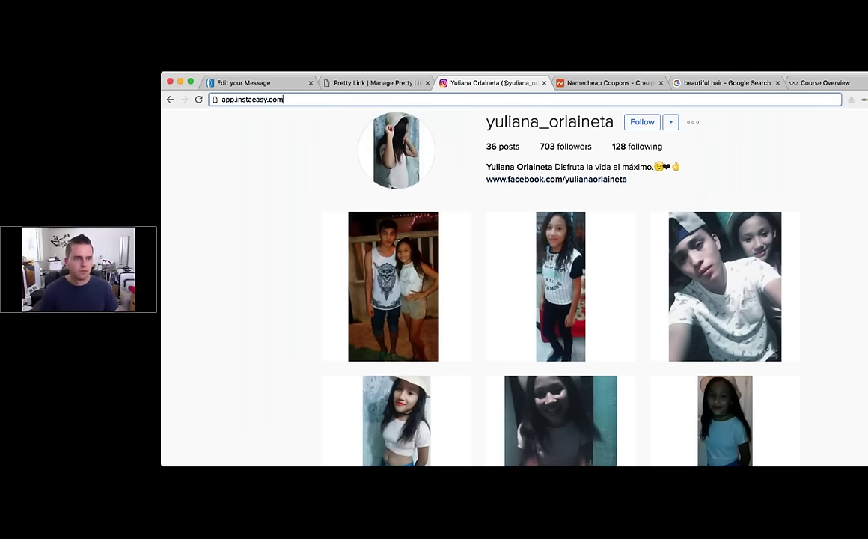
key(Return)
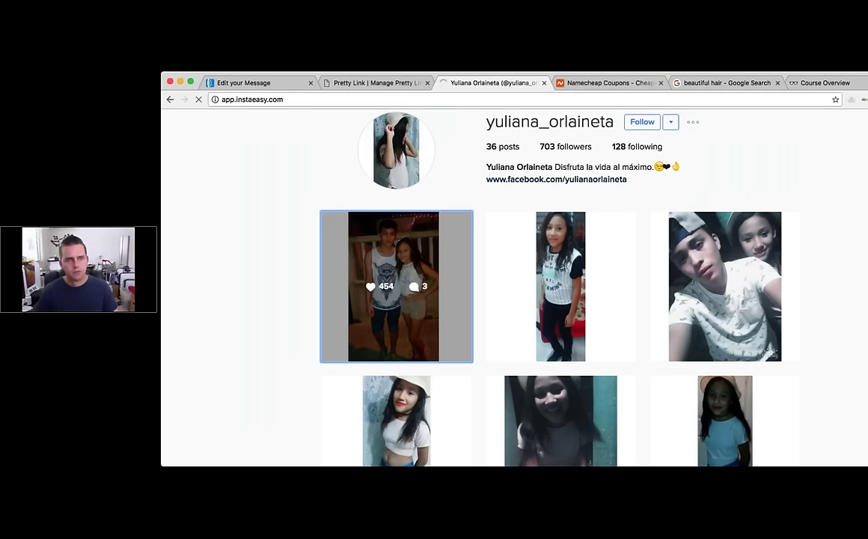
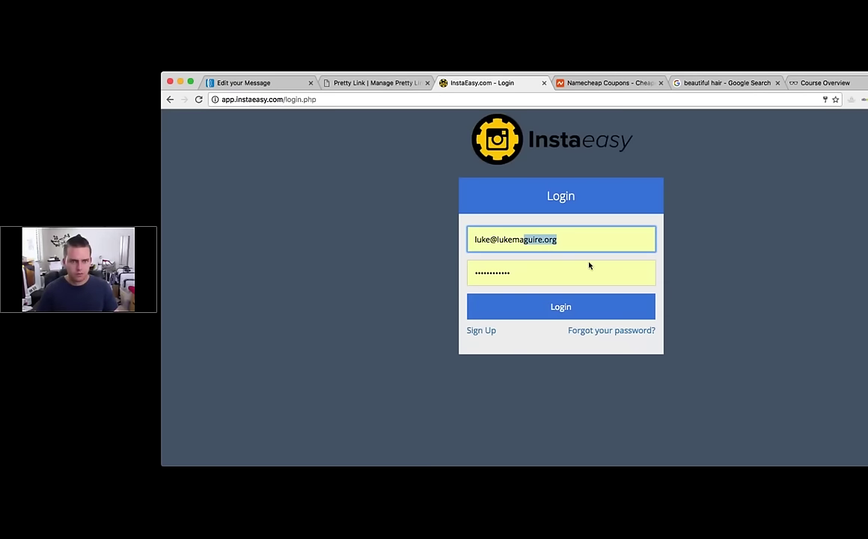
click(582, 270)
key(super+a)
text(••••••••••••••)
key(Return)
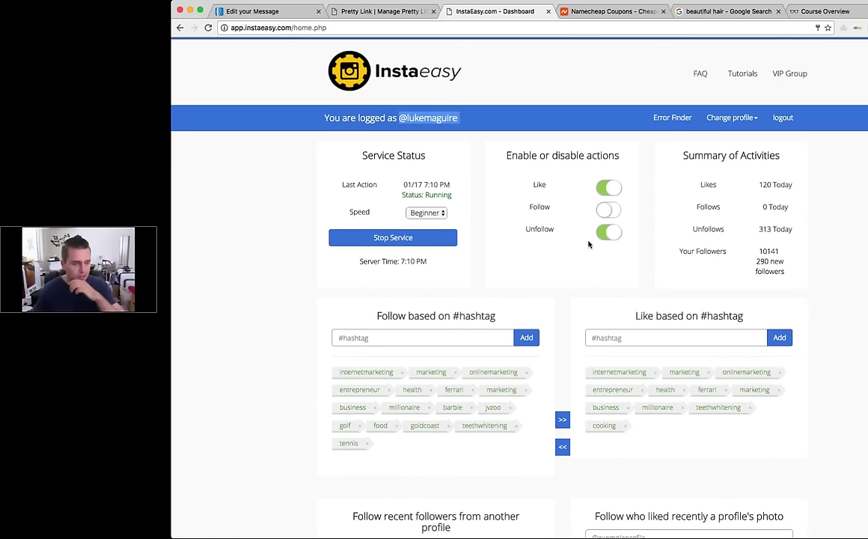
scroll(524, 240, down, 3)
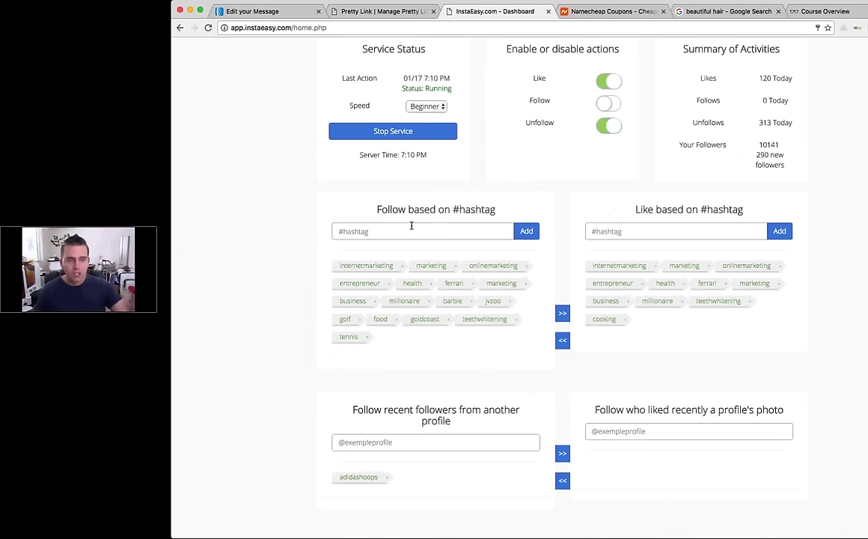
click(450, 231)
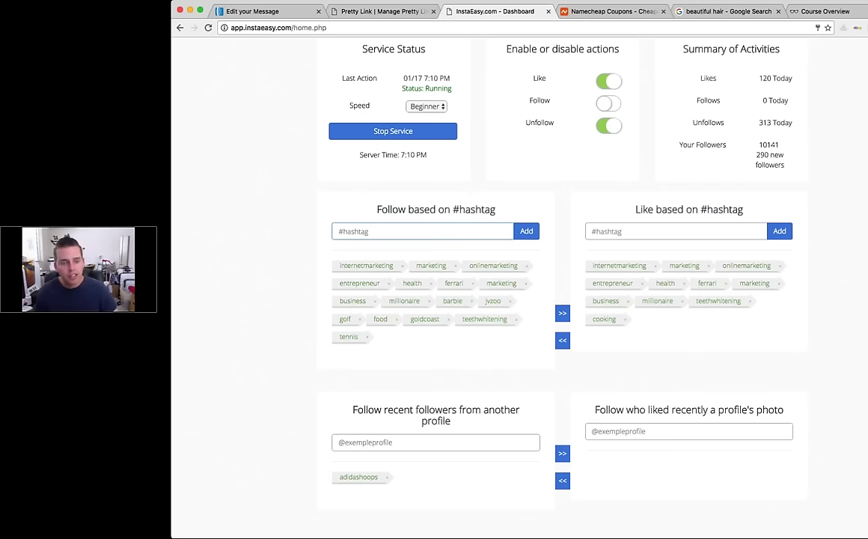
scroll(519, 284, down, 1)
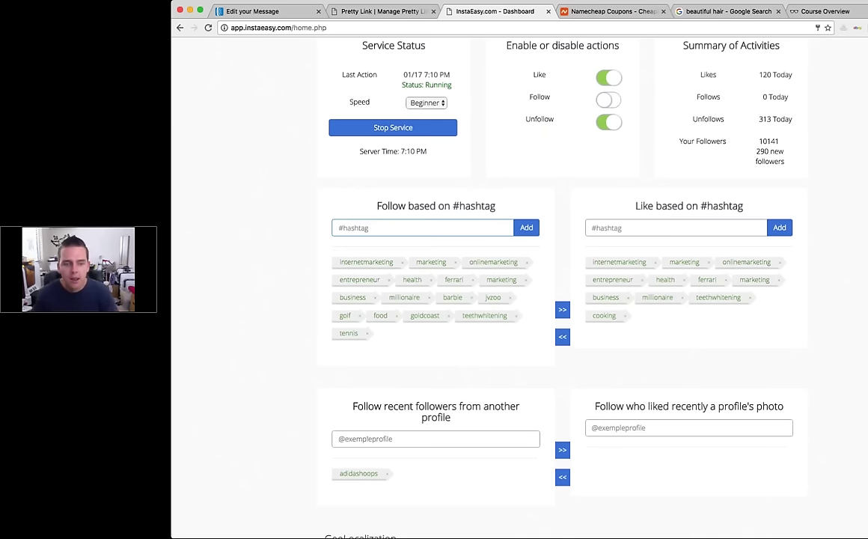
scroll(506, 262, down, 2)
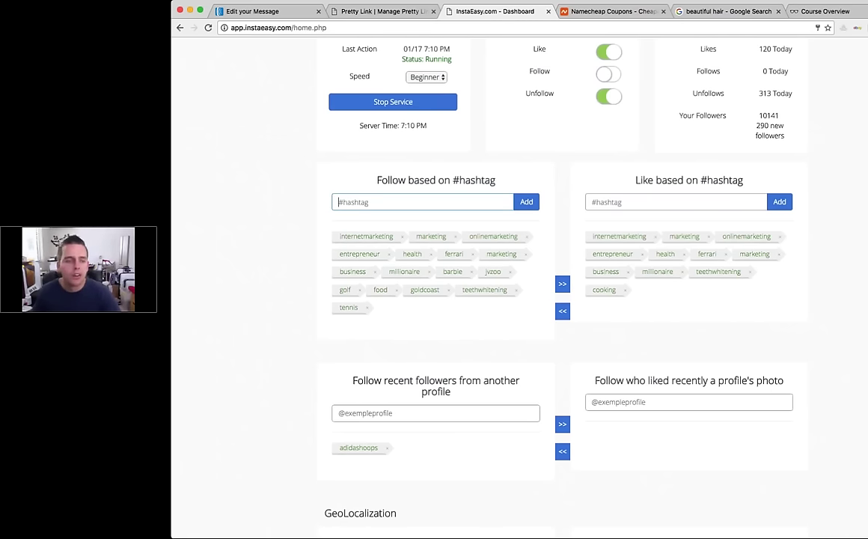
scroll(506, 262, down, 1)
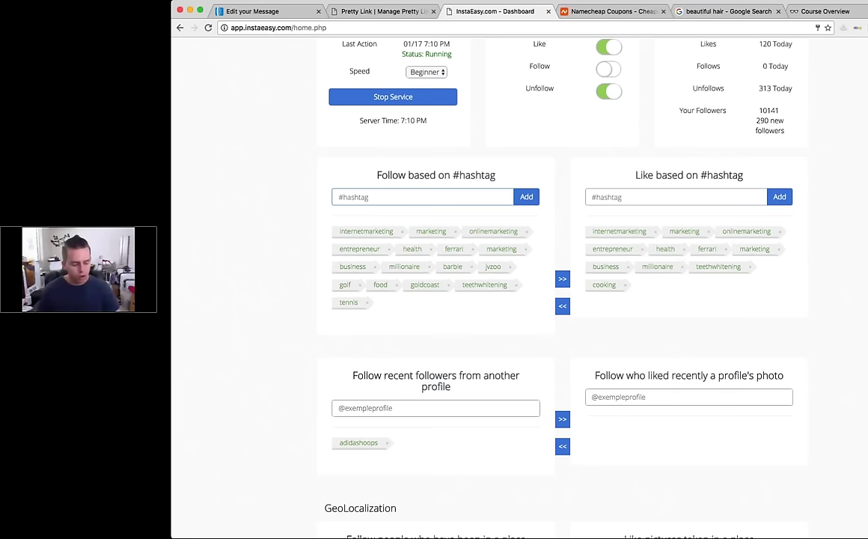
scroll(402, 282, down, 4)
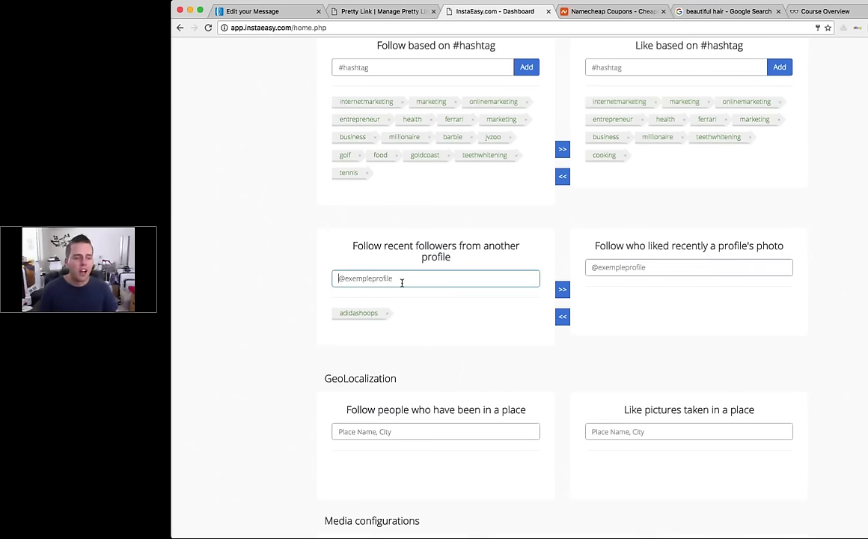
text(adidas)
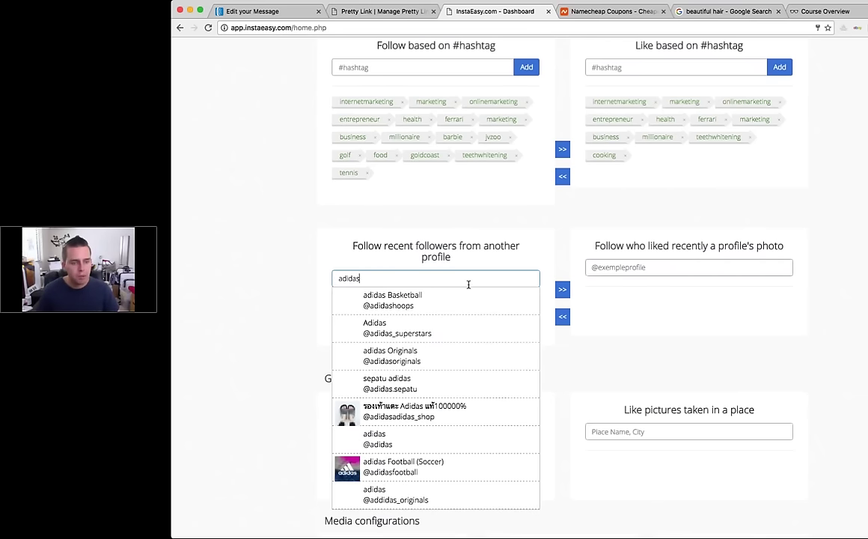
key(Down)
key(Up)
key(Up)
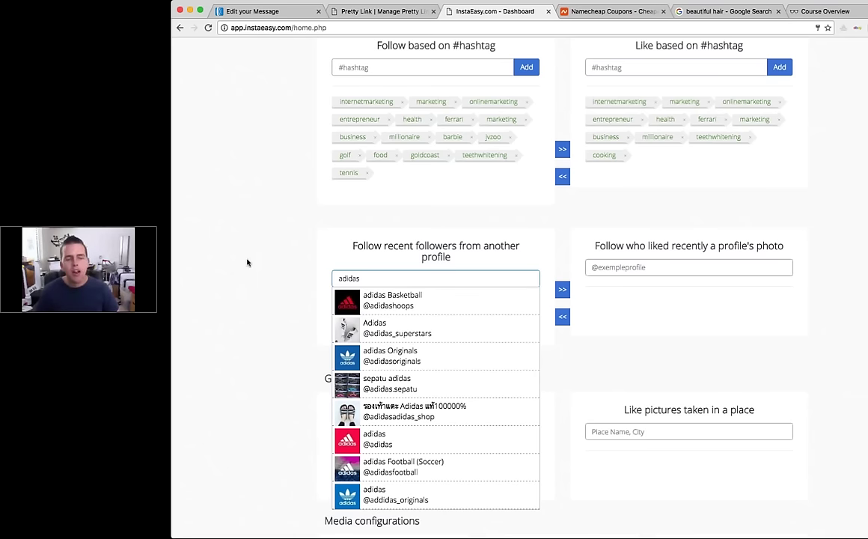
key(Return)
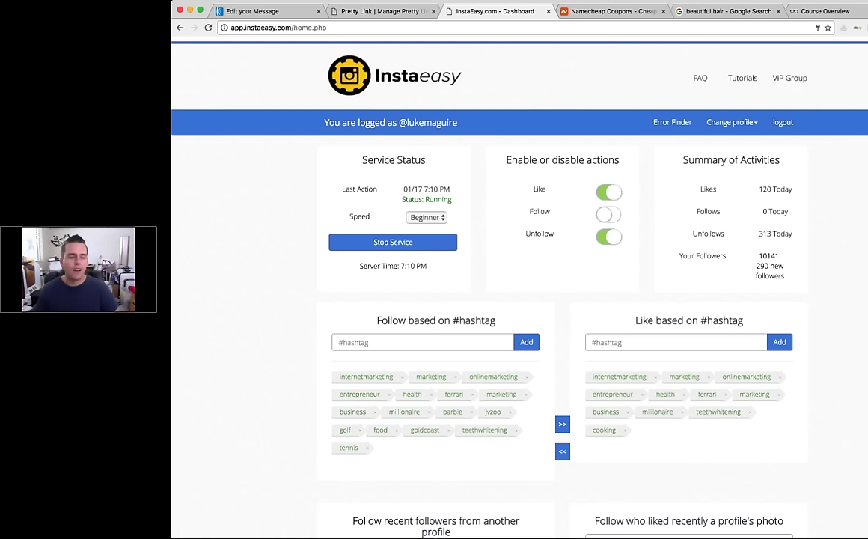
scroll(417, 127, down, 1)
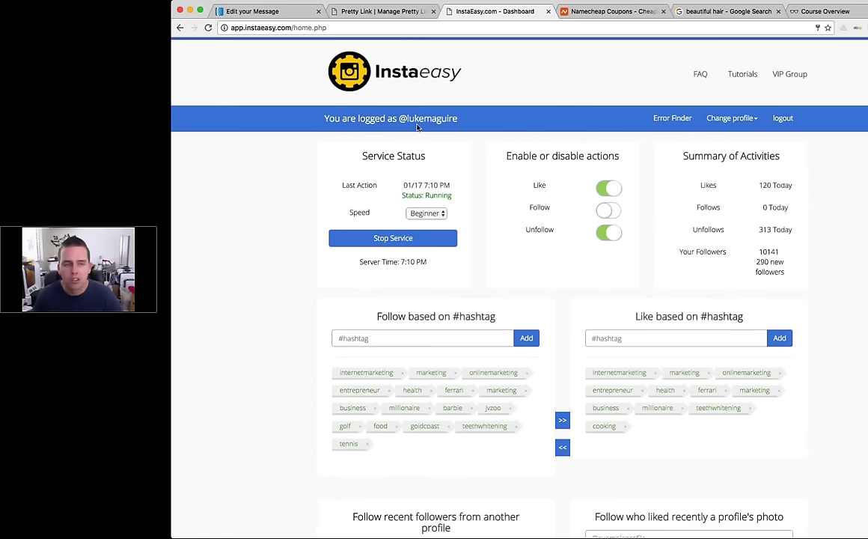
scroll(420, 187, down, 5)
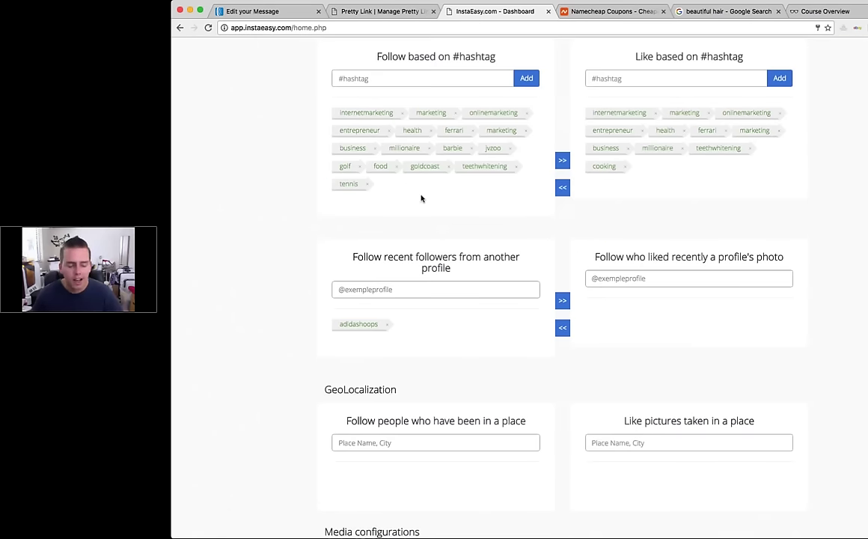
scroll(420, 198, down, 3)
click(494, 314)
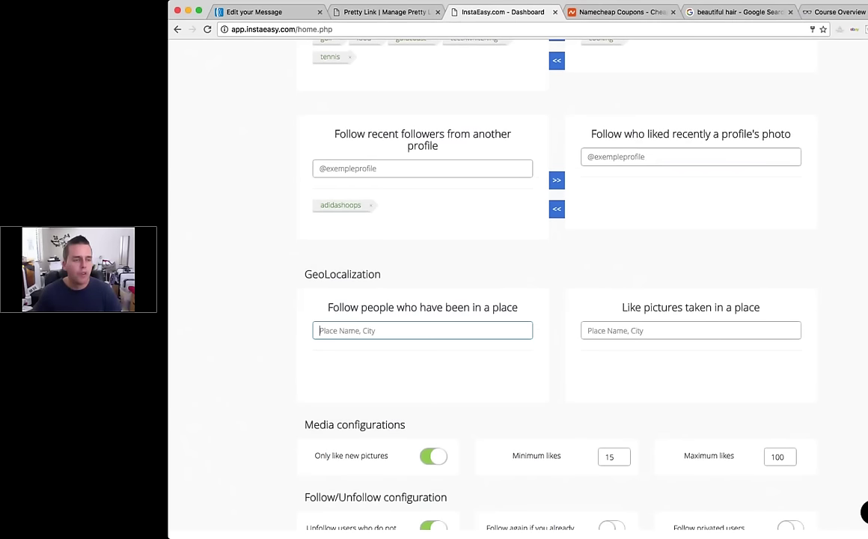
scroll(423, 299, down, 3)
text(gold coast)
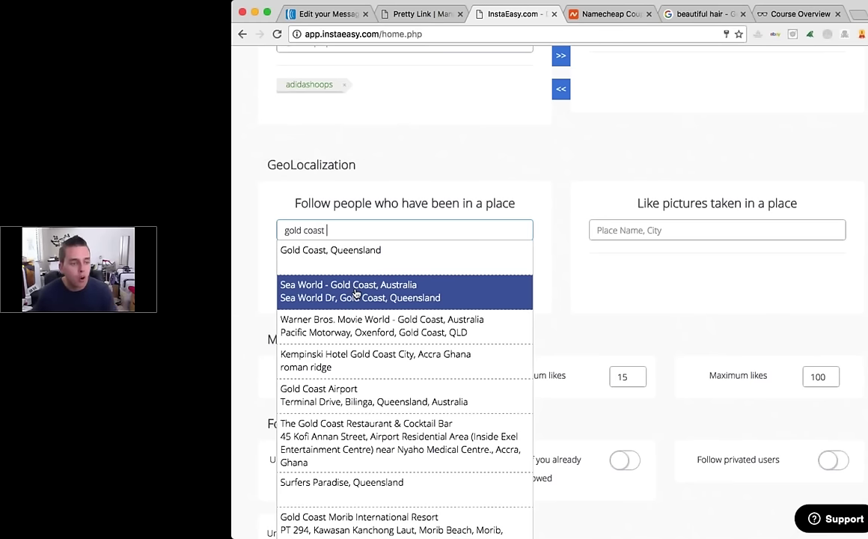
key(super+a)
text(sin city)
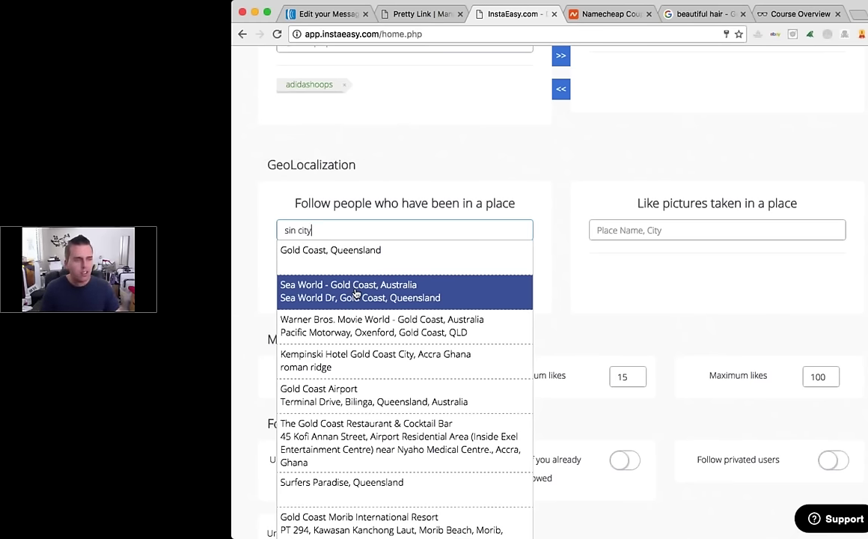
text( gold coast)
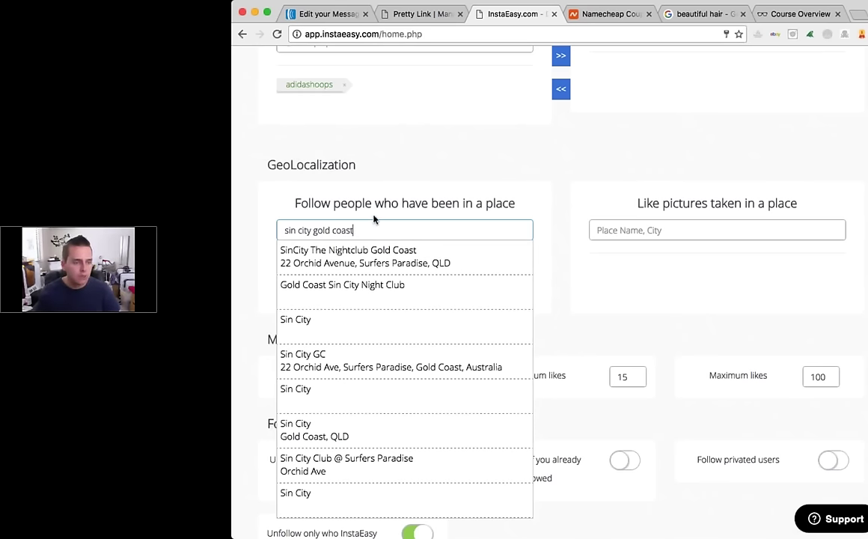
drag(370, 229, 286, 226)
text(s)
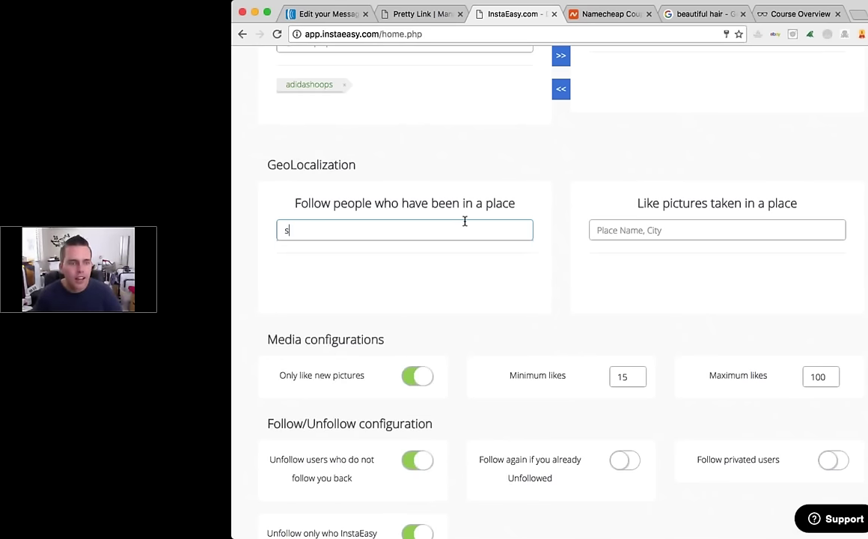
Step: Pick a 'koi broadbeach' location for liking pictures, then return to the Word document
click(688, 234)
text(koi broadbeach)
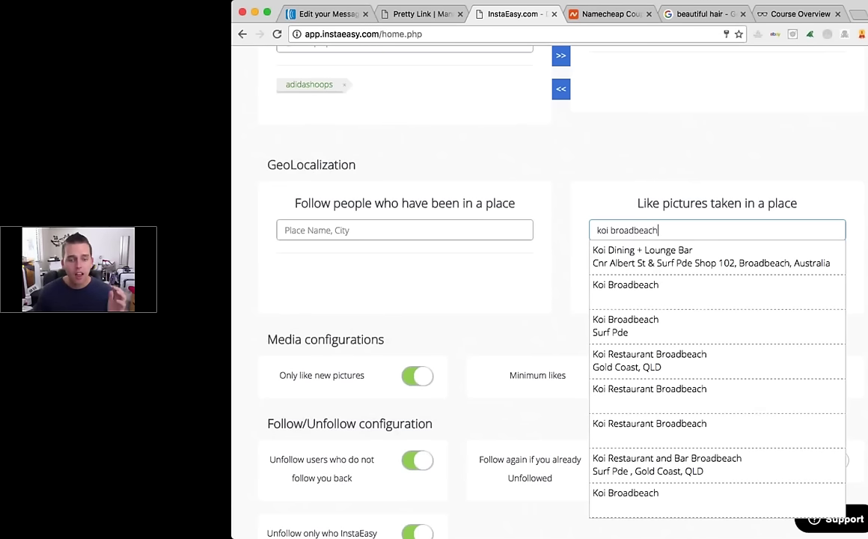
key(Return)
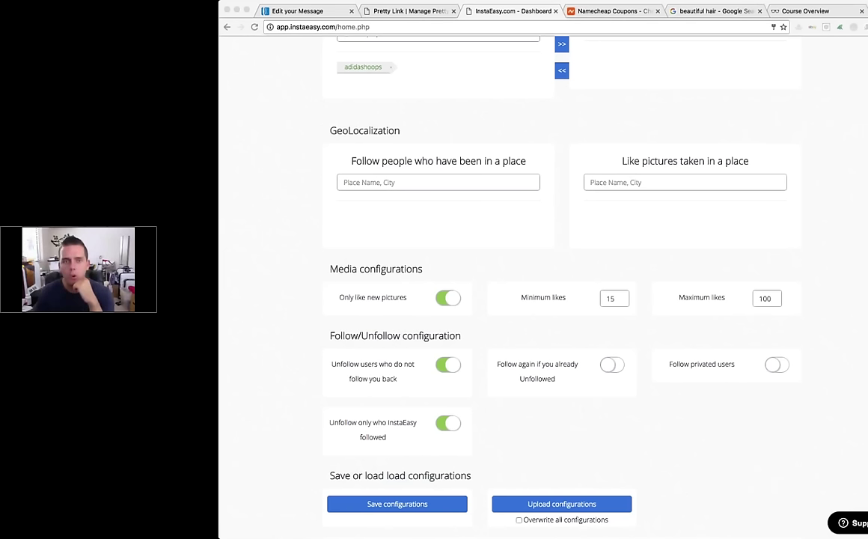
key(super+Tab)
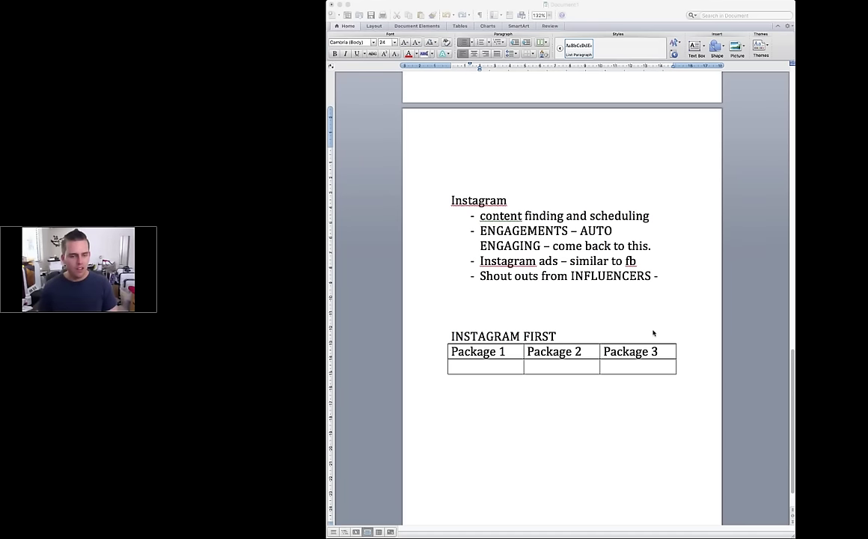
Step: Enter 'Facebook domination package' under Package 1 and select INSTAGRAM in the table heading
click(451, 321)
drag(451, 322, 524, 355)
click(486, 367)
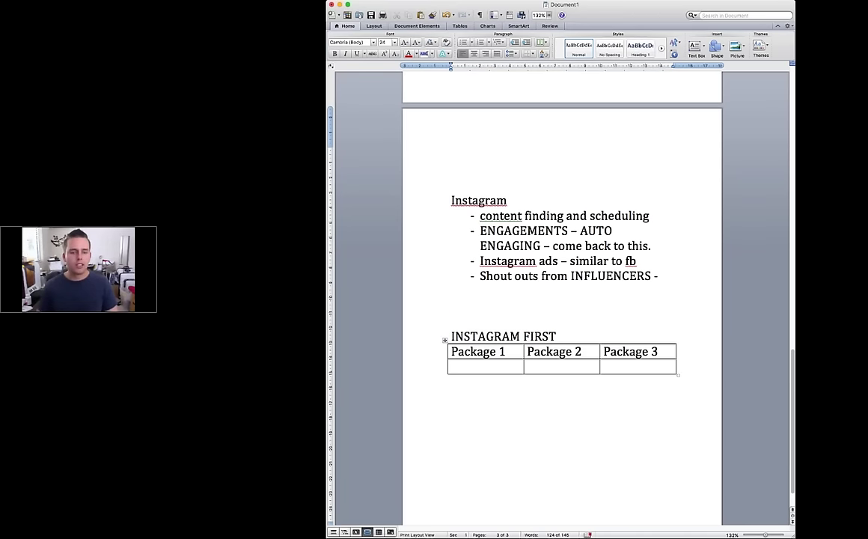
scroll(561, 300, down, 1)
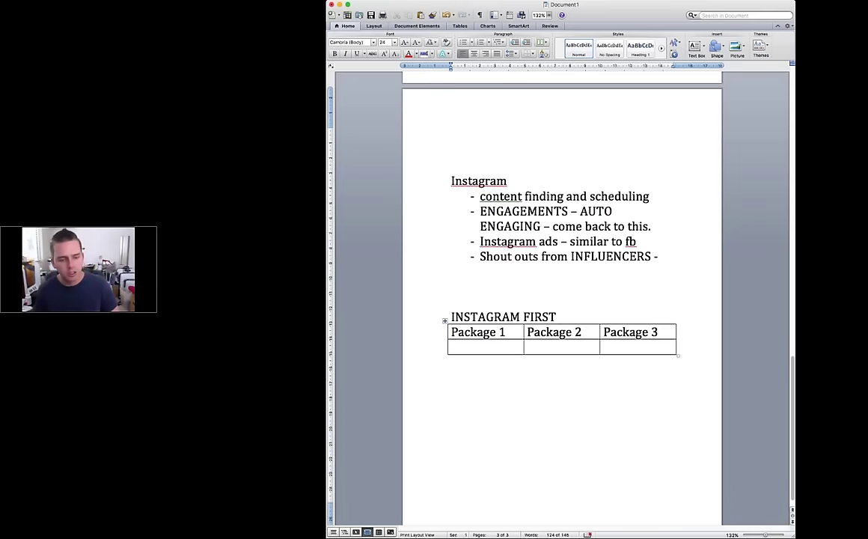
scroll(516, 322, down, 1)
click(517, 325)
text(Faceboo)
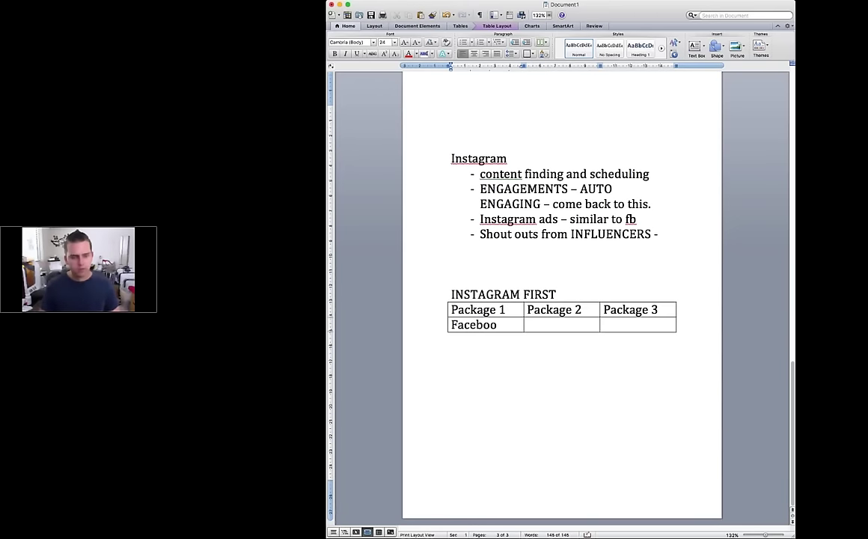
text(k domina)
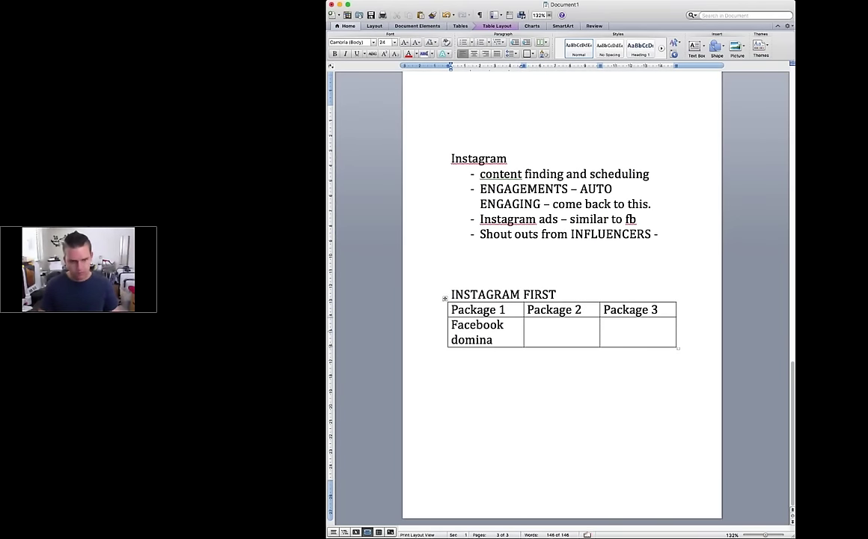
text(tion package)
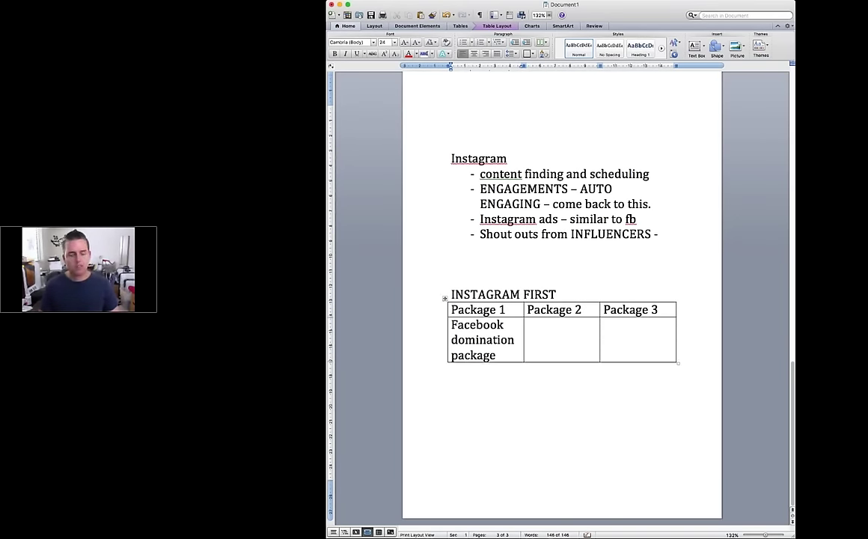
key(Return)
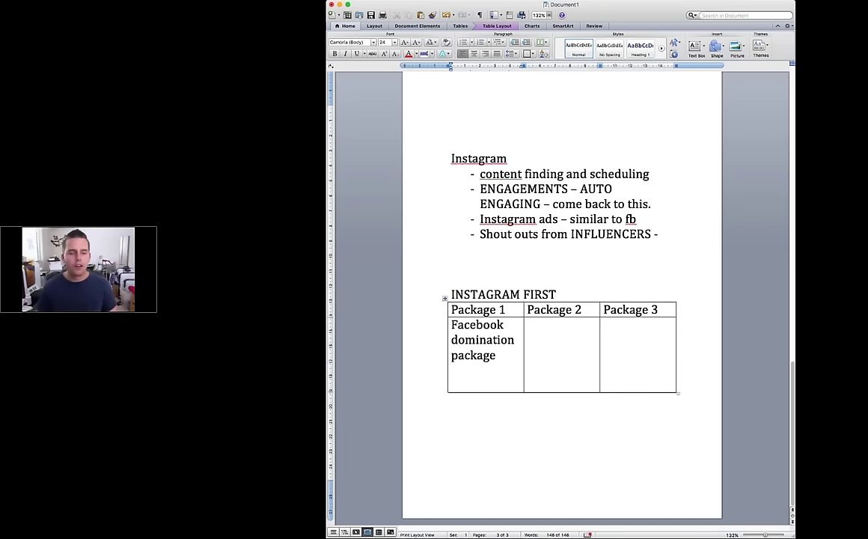
drag(559, 293, 427, 292)
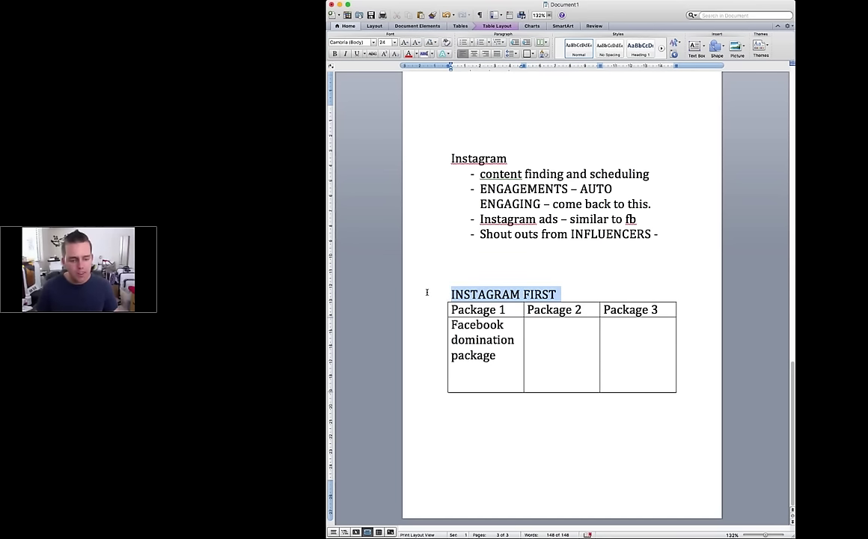
drag(509, 294, 452, 294)
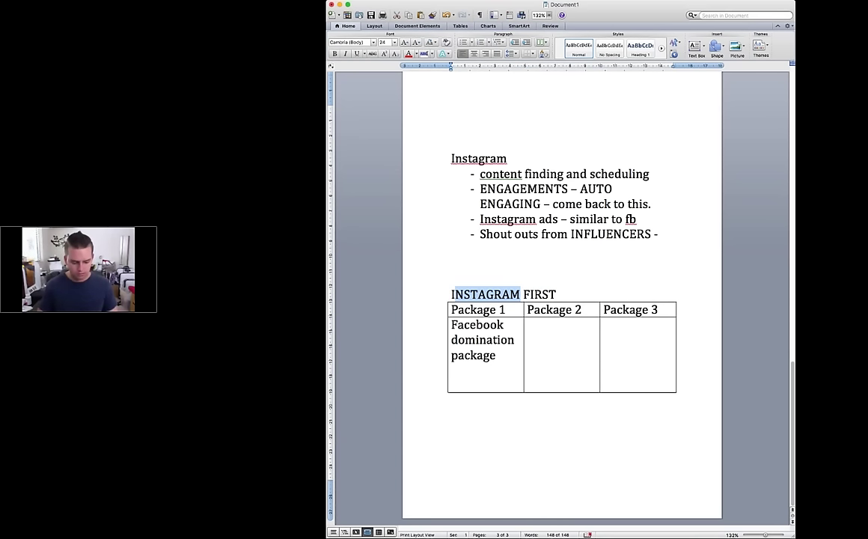
Step: Retitle the heading 'FB package FIRST' and paste 'Facebook domination package' into the Package 3 cell
key(BackSpace)
text(FB package)
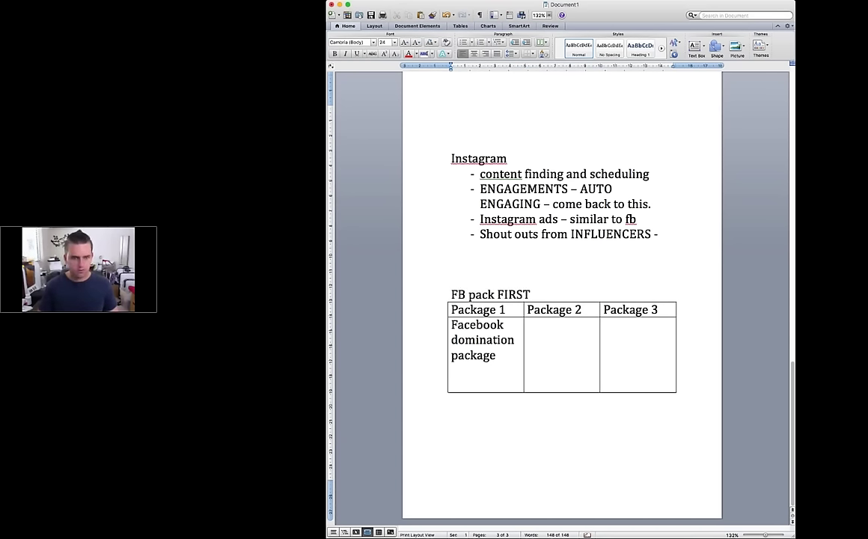
triple_click(500, 351)
key(super+c)
click(641, 330)
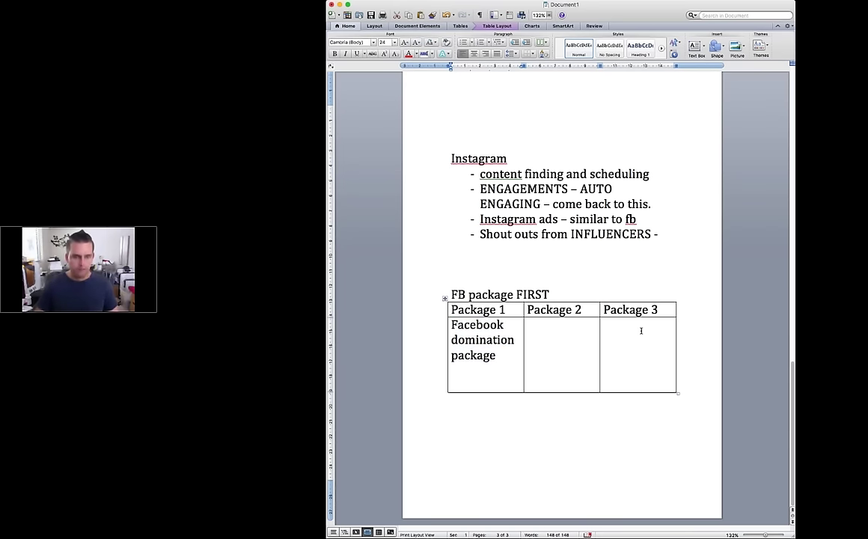
key(super+v)
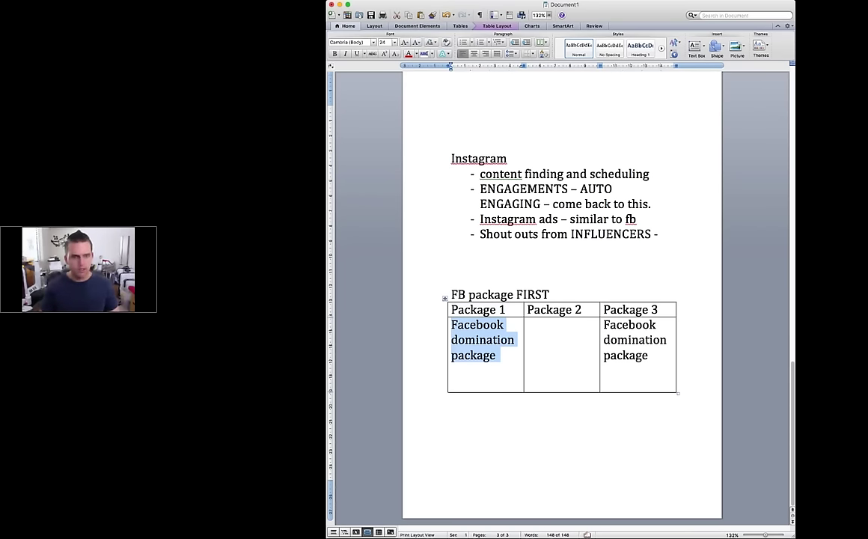
text(S)
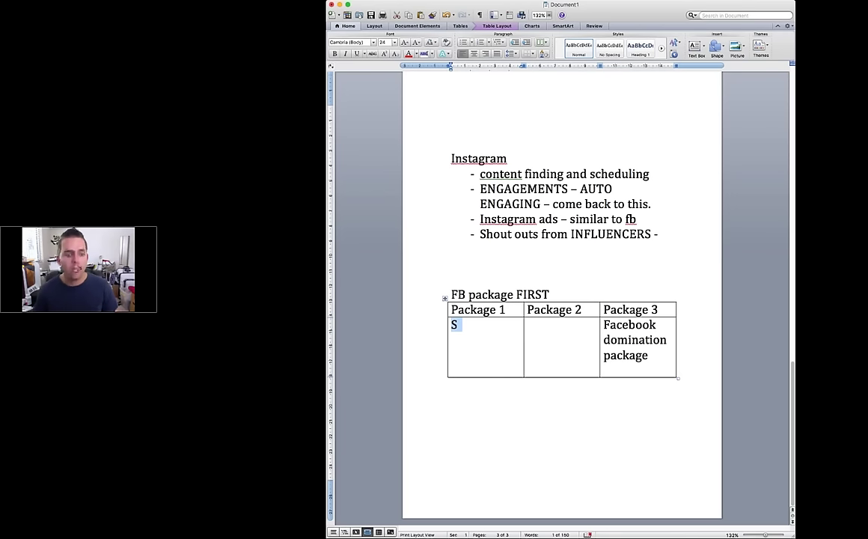
Step: Fill Package 1 with Content creation, Content scheduling and a $500+ price
text(content creati)
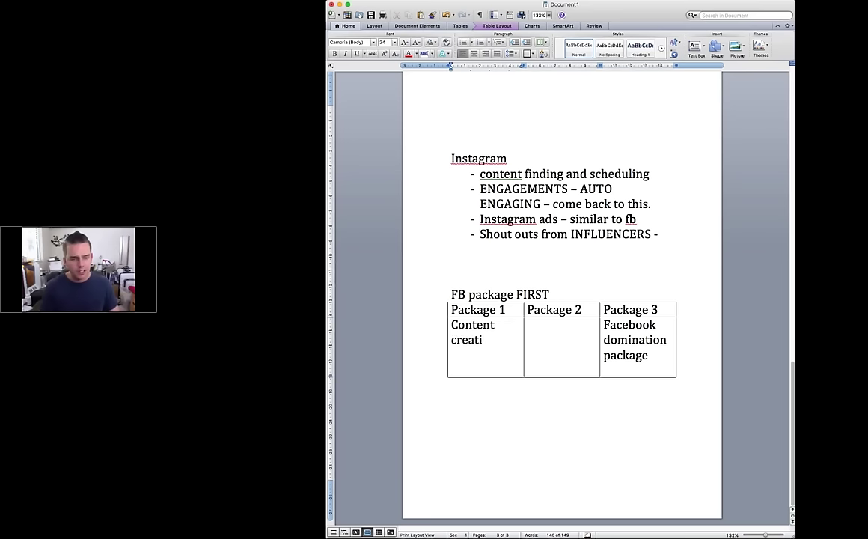
text(on)
key(Return)
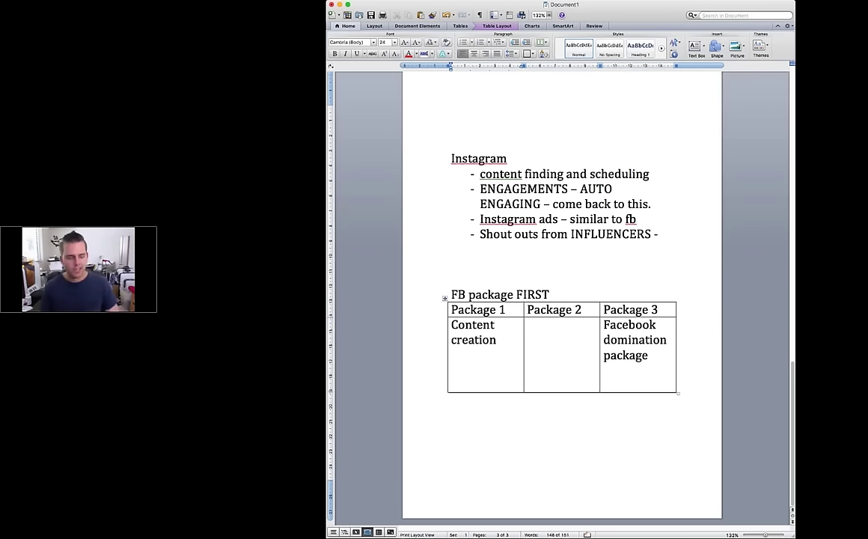
text(creation Content scheduling)
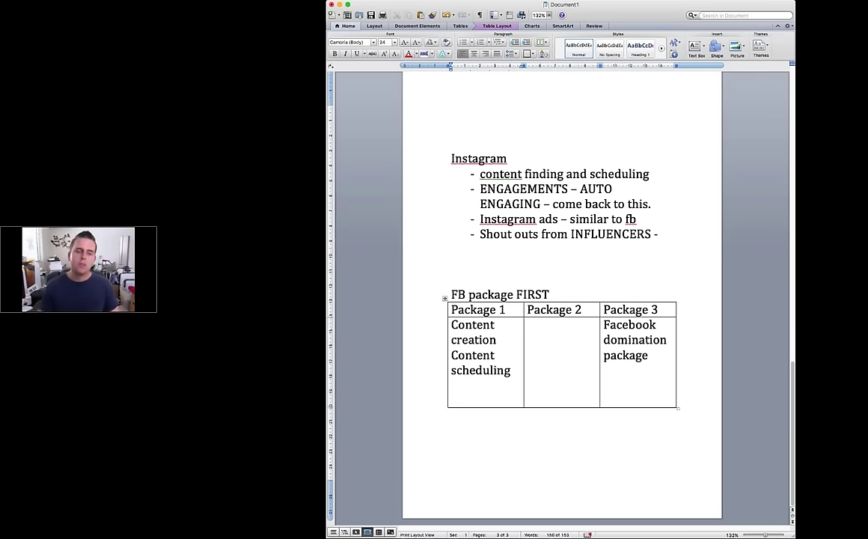
key(Return)
key(Return)
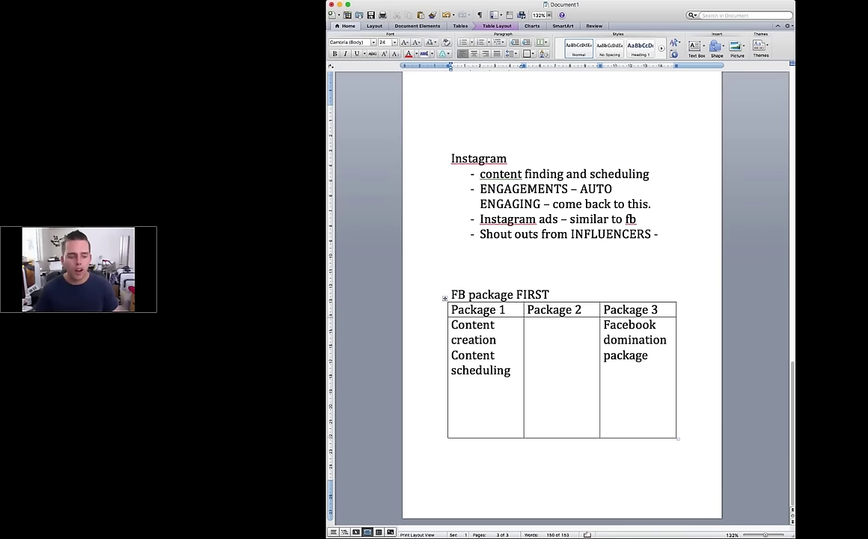
text($500+)
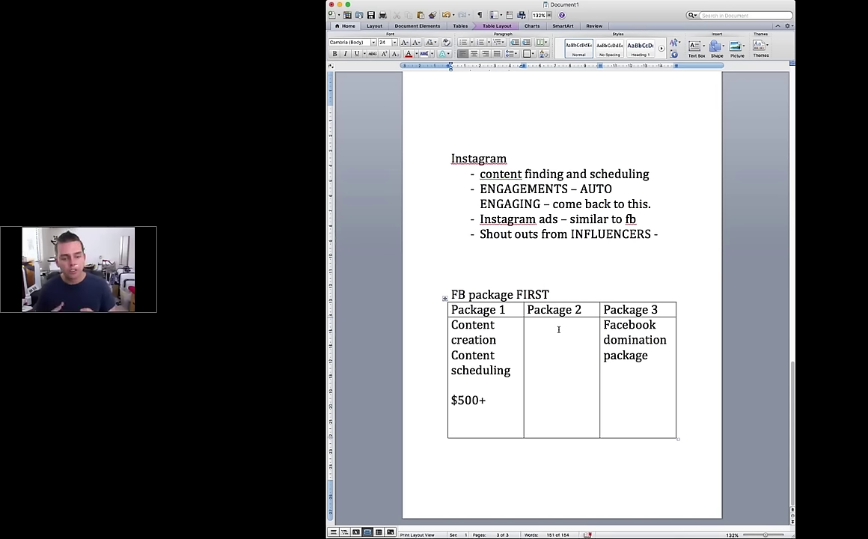
Step: Fill Package 2 with 'Traffic domination package', '-FB ads creation' and a partial '-FB content and schedul' line
key(Tab)
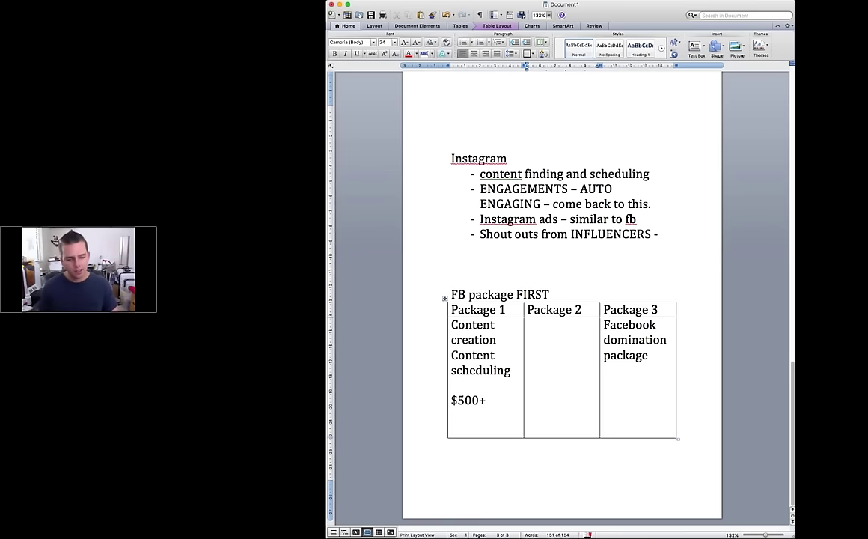
text(Traffi)
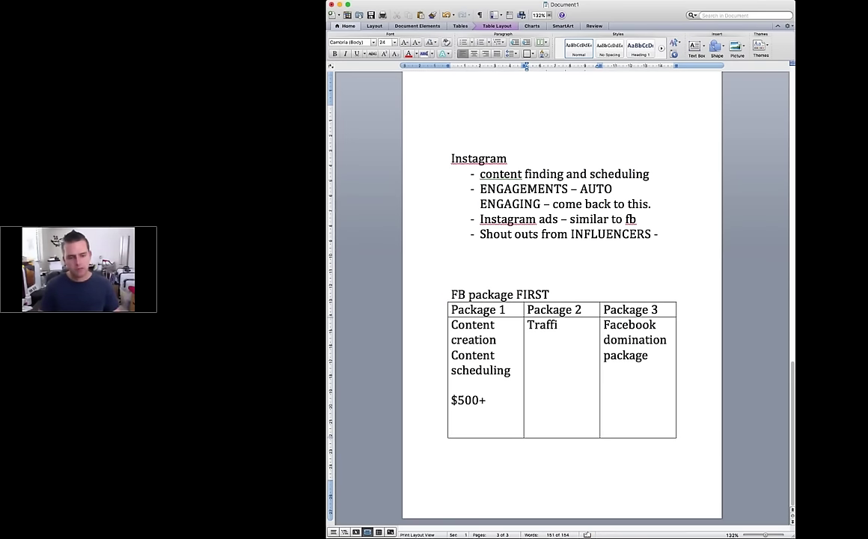
text(c dominatio)
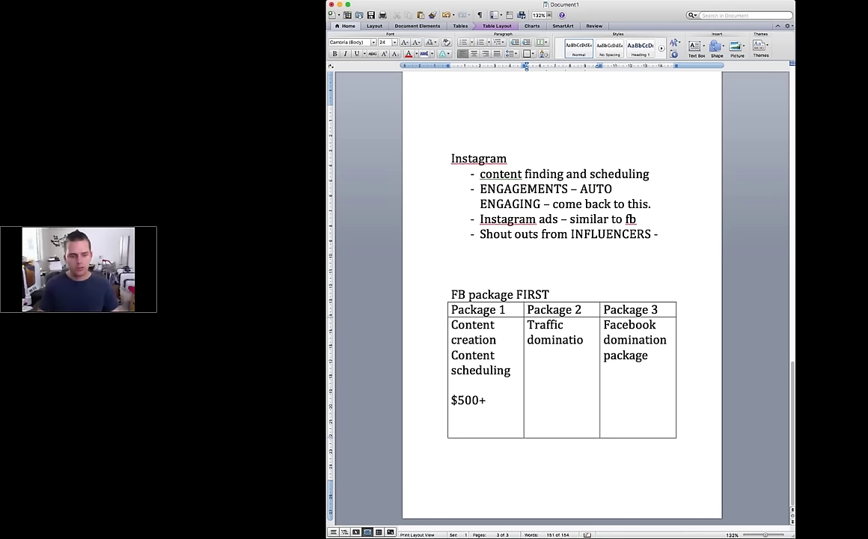
text(n package)
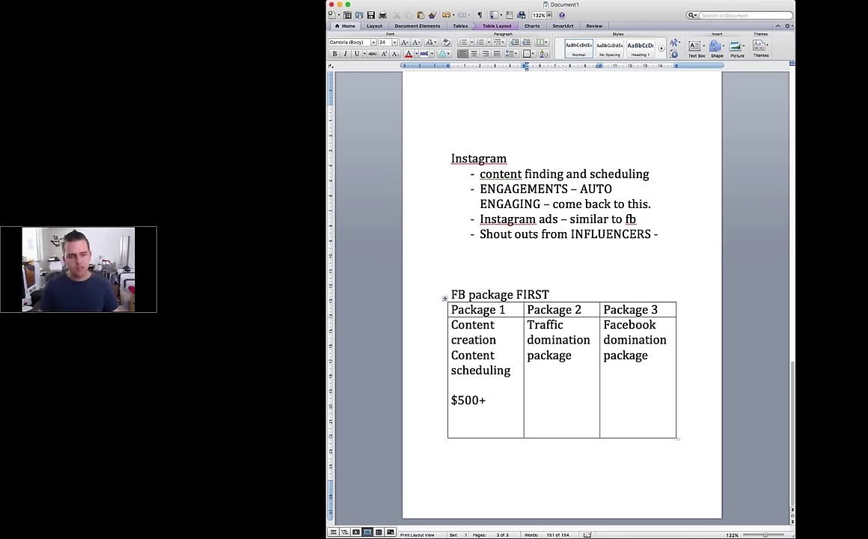
key(Return)
text(-FB ads)
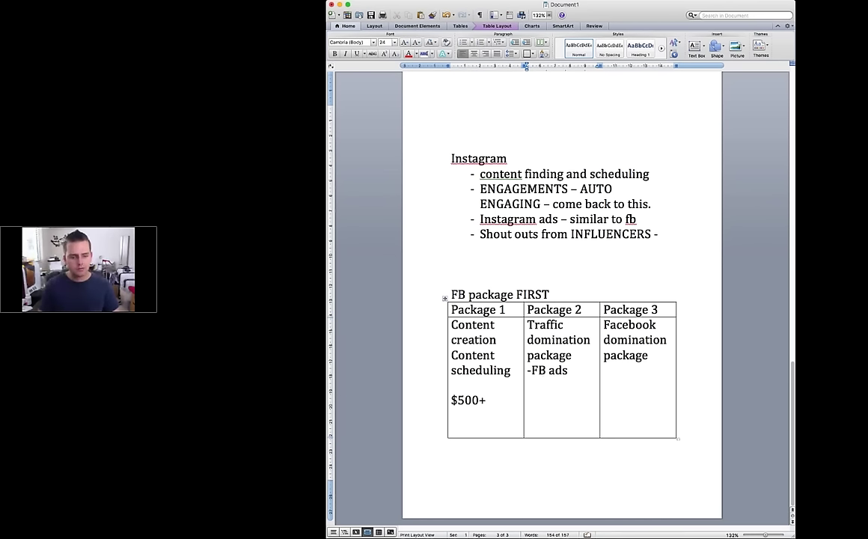
text( creation)
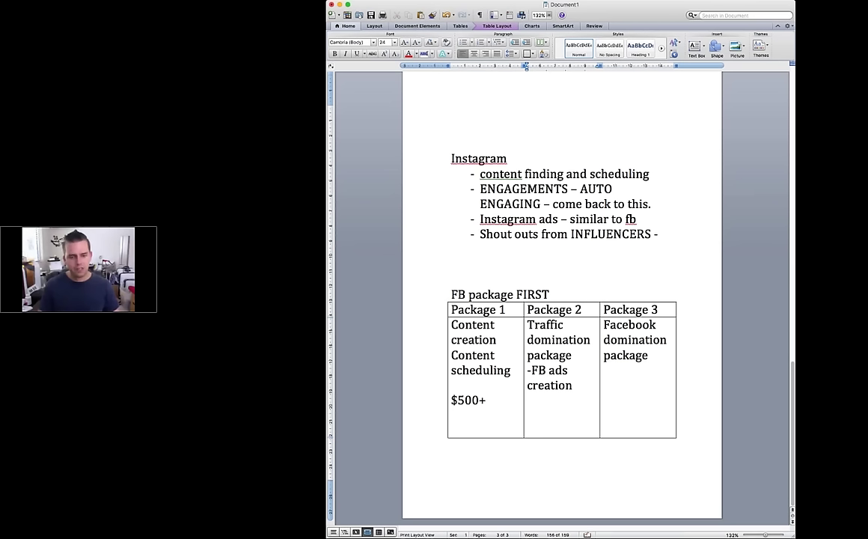
key(Return)
text(-Fb)
key(BackSpace)
text(B contenr and)
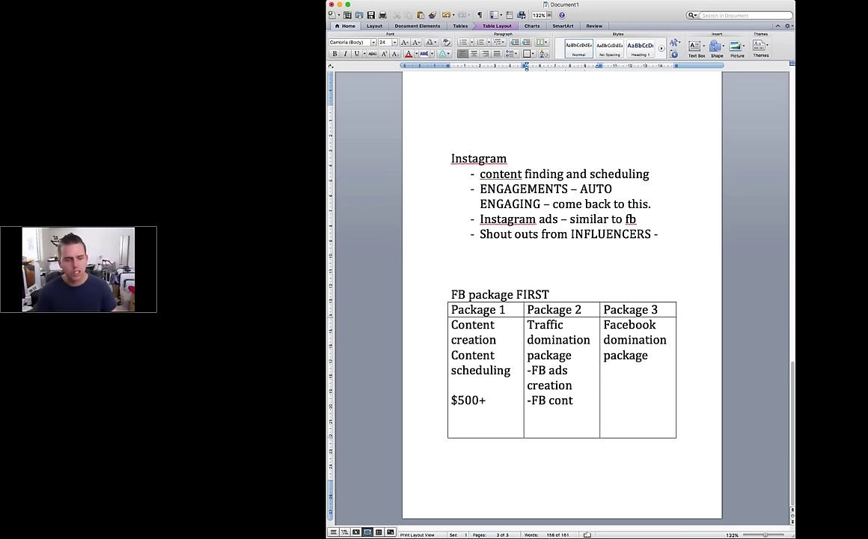